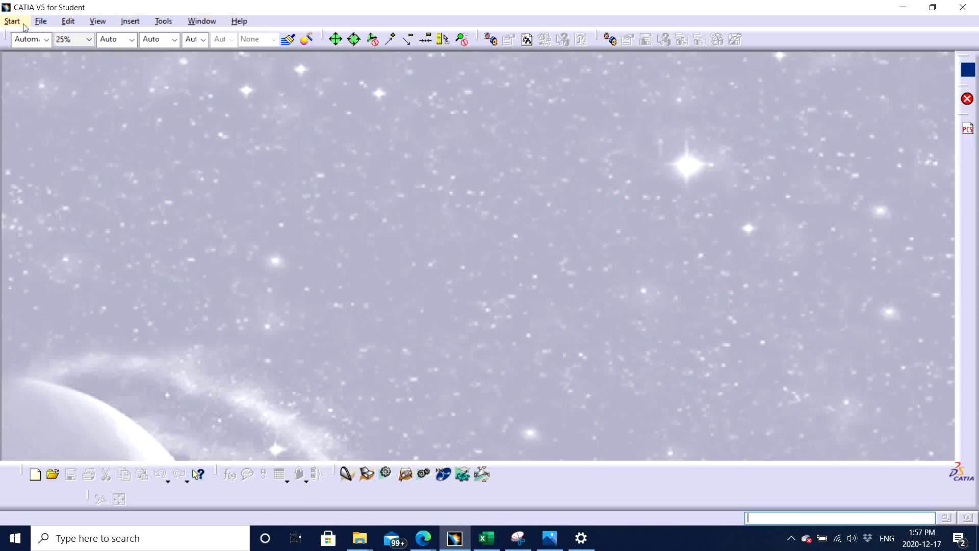
Step: Create a new Product document and accept the default part number Product1
left_click(39, 22)
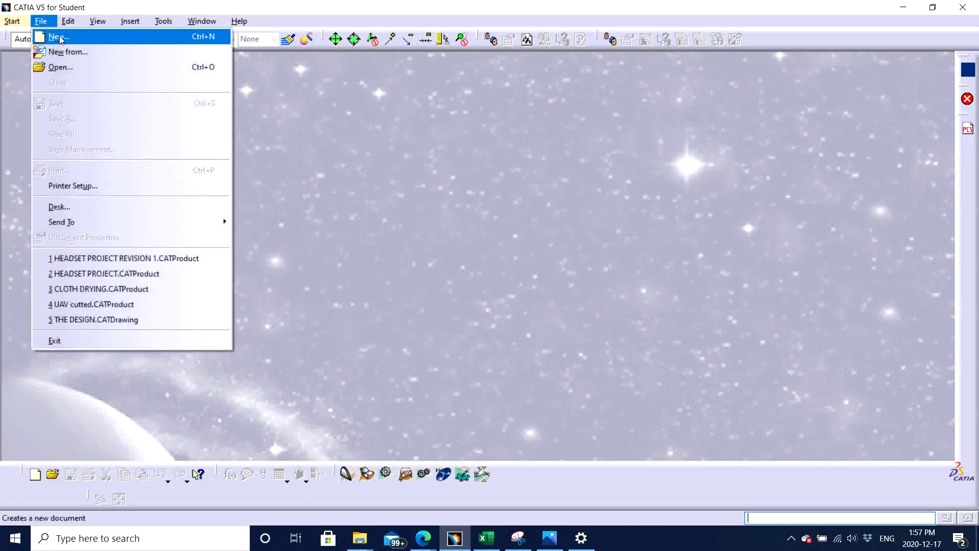
left_click(60, 40)
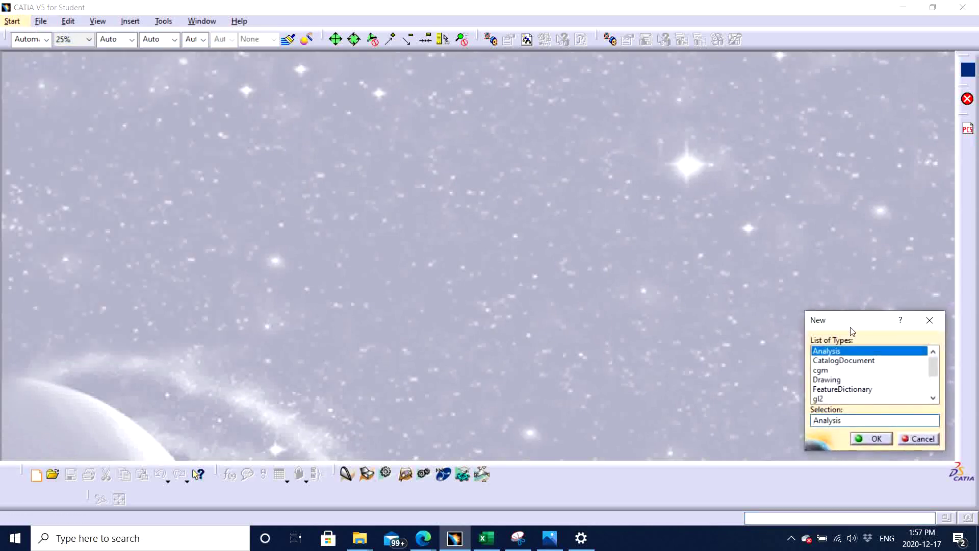
left_click_drag(853, 323, 628, 264)
scroll(637, 321, "down", 2)
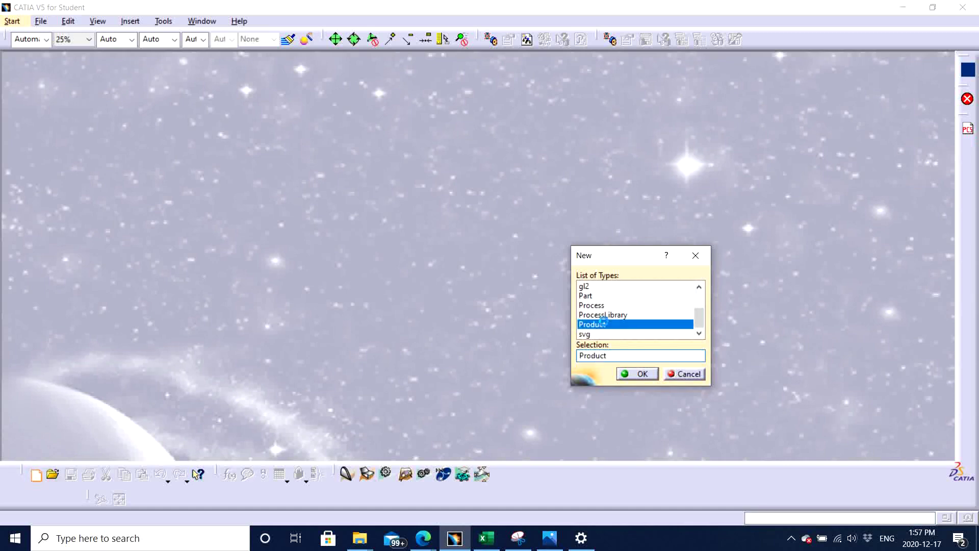
left_click(607, 324)
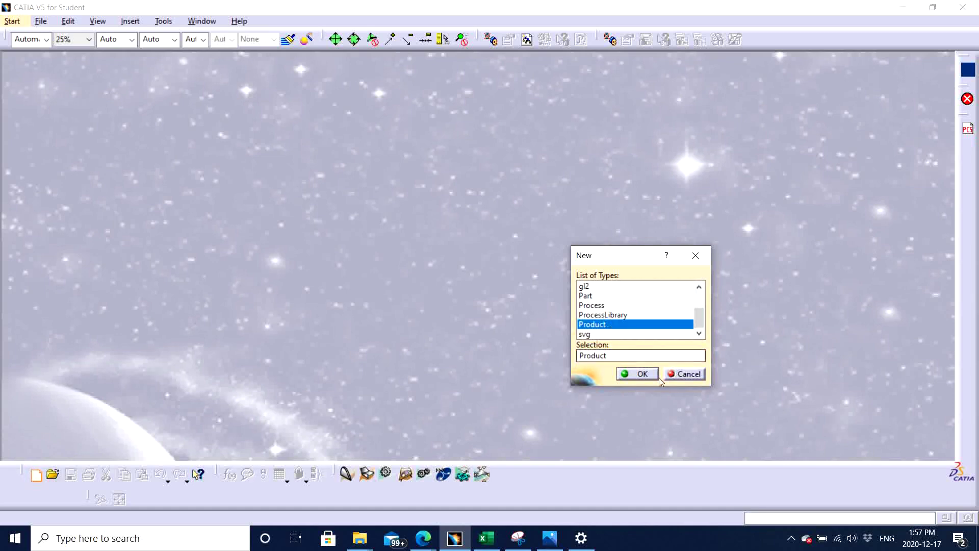
left_click(644, 373)
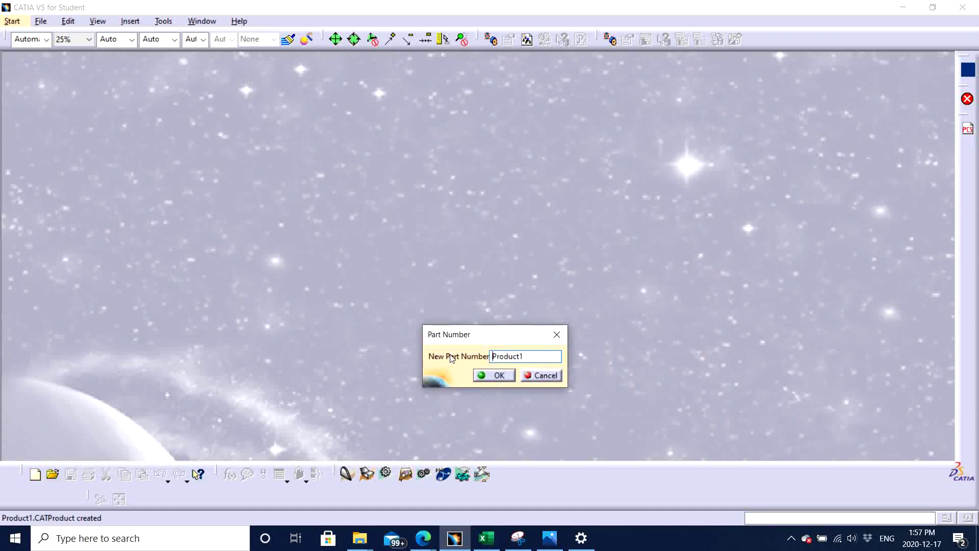
left_click(491, 356)
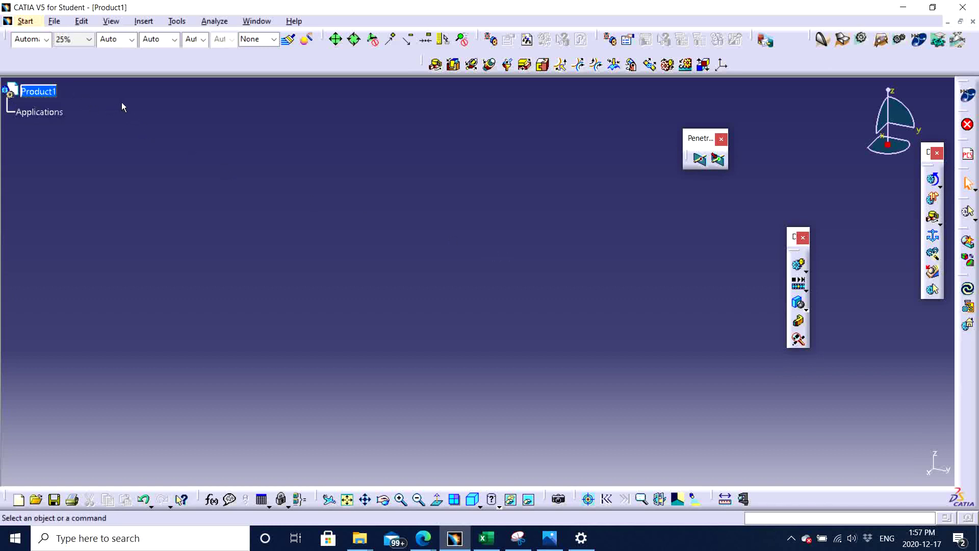
Step: In Product1's Properties, replace the part number with J and apply it
right_click(55, 92)
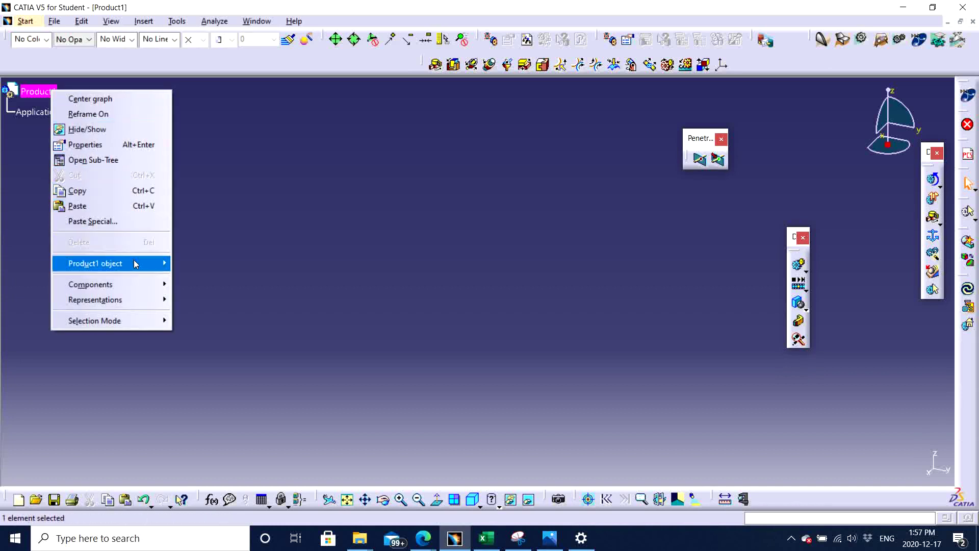
left_click(100, 146)
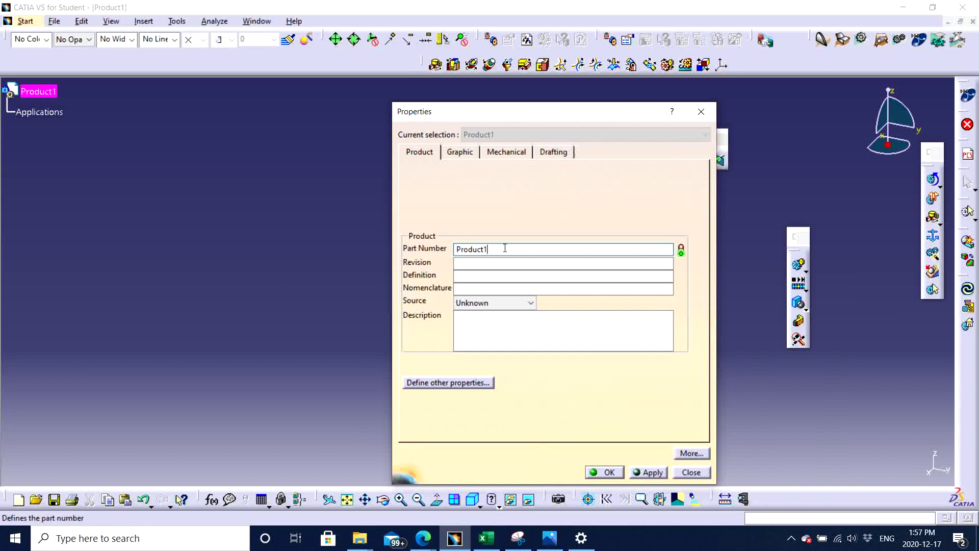
double_click(505, 249)
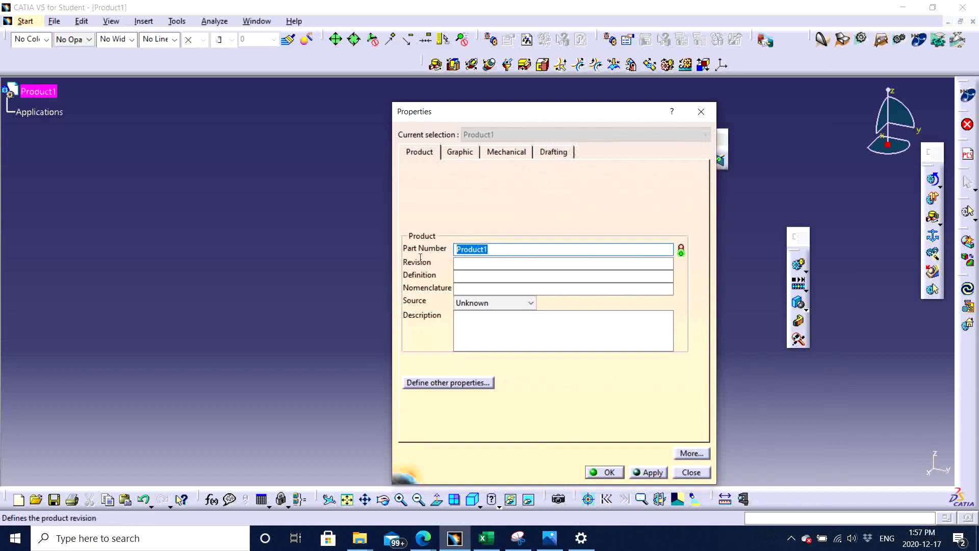
type("J")
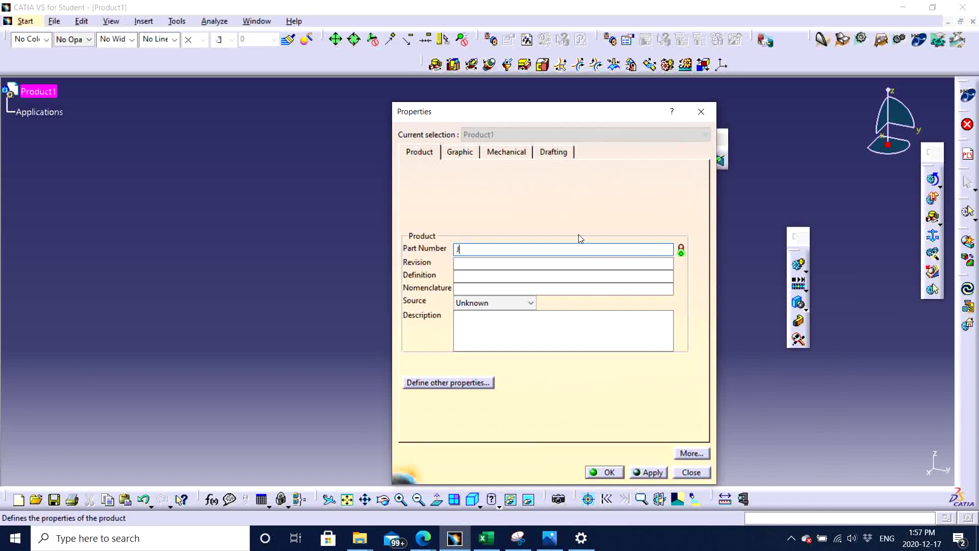
left_click(648, 472)
left_click(602, 472)
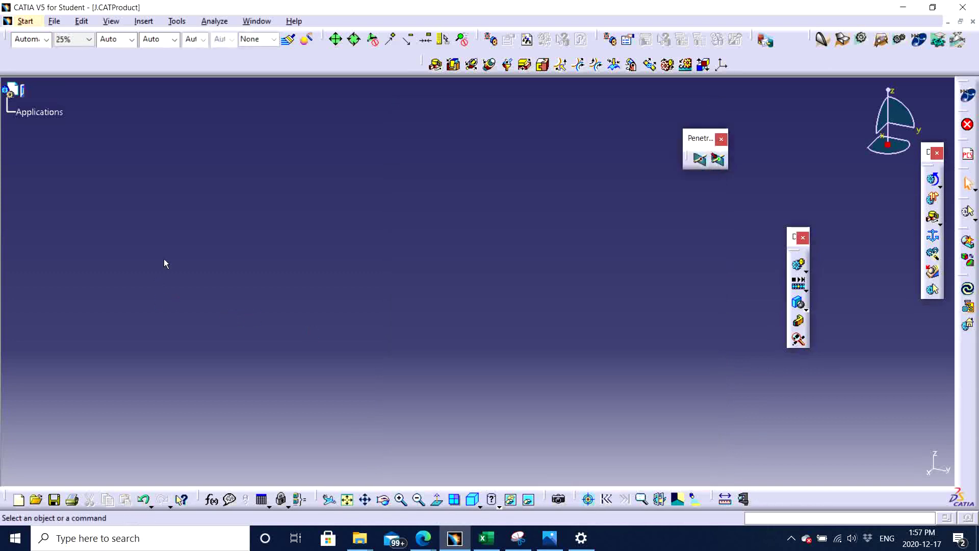
left_click(24, 95)
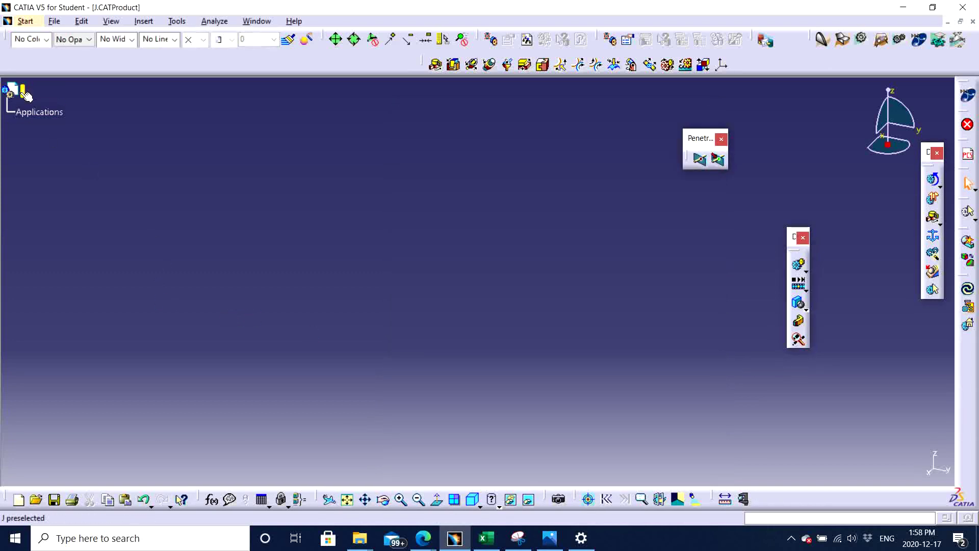
left_click(23, 88)
right_click(23, 87)
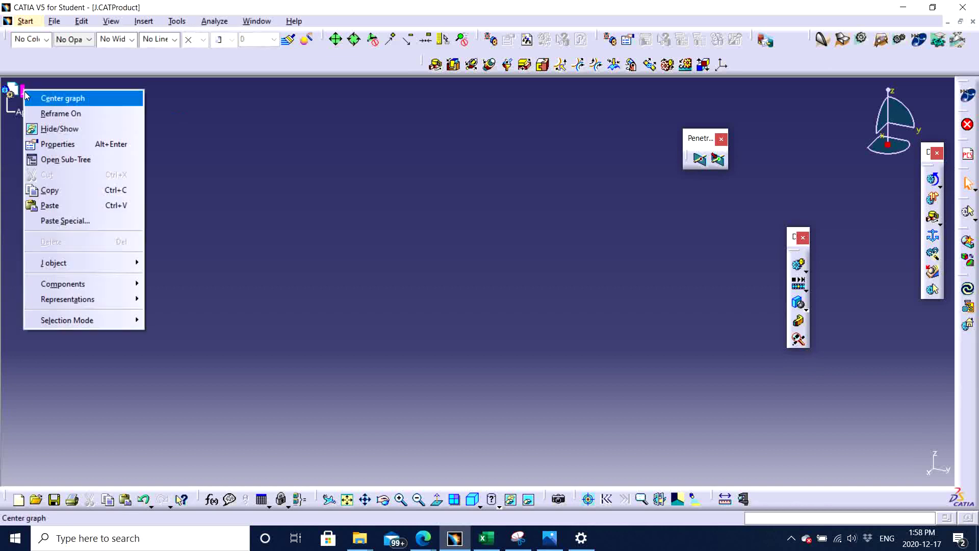
mouse_move(136, 291)
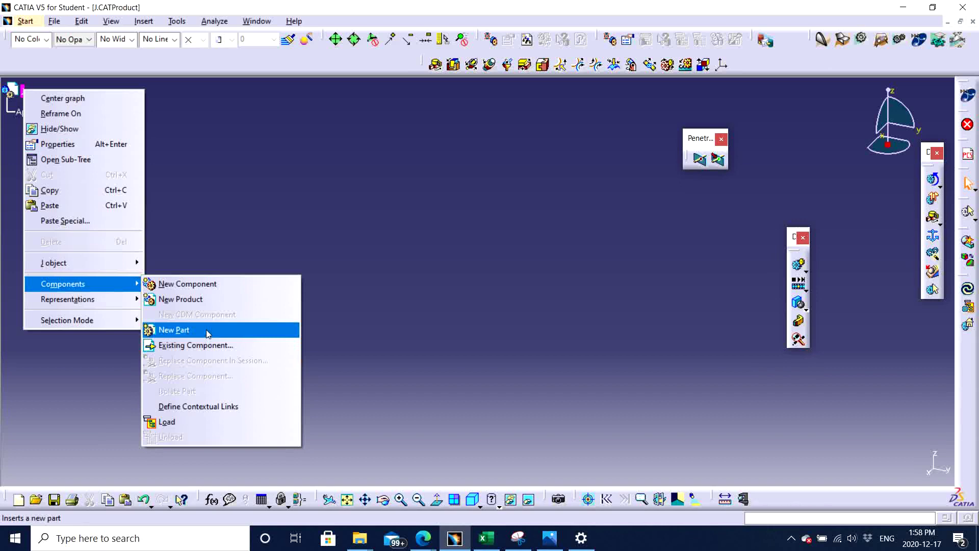
left_click(239, 187)
left_click(244, 176)
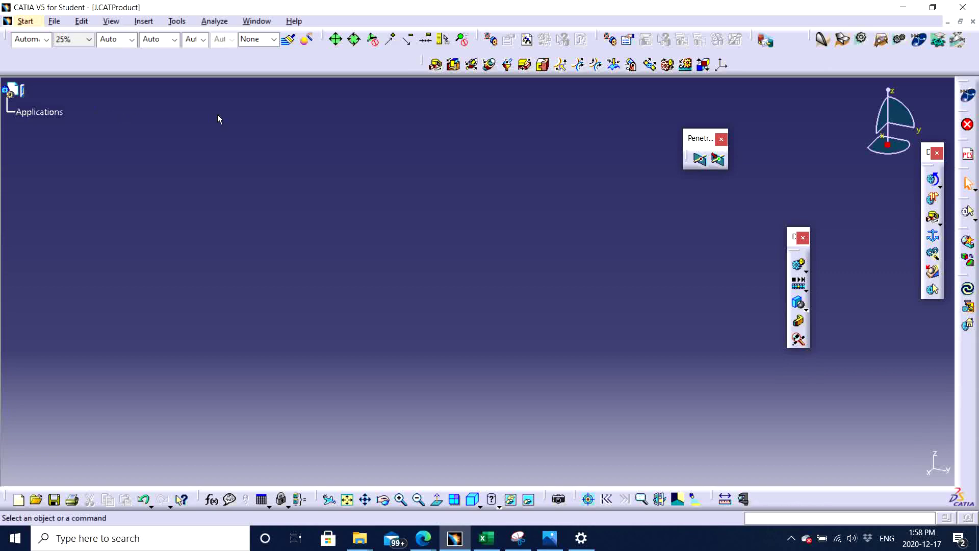
Step: Minimise the J product window and create a new Part document, Part1
left_click(947, 22)
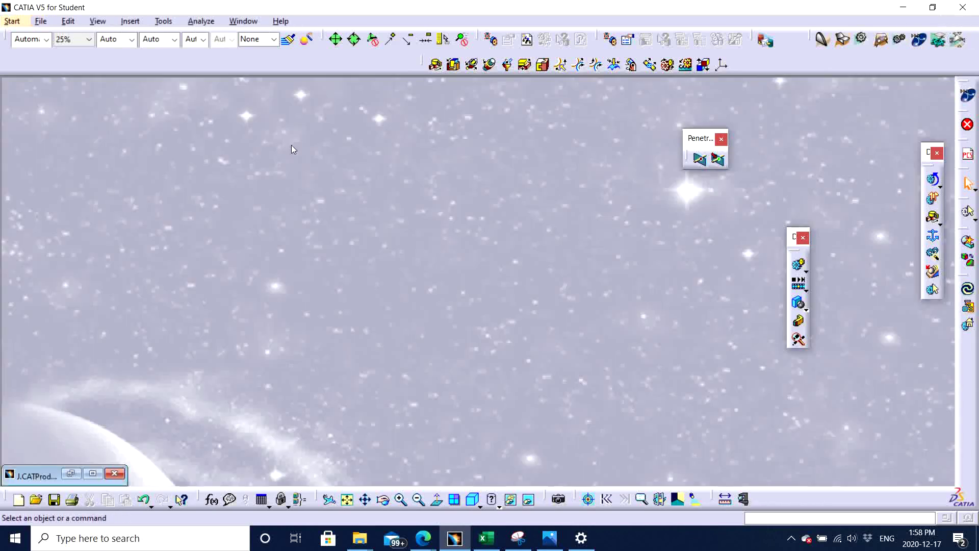
left_click(44, 22)
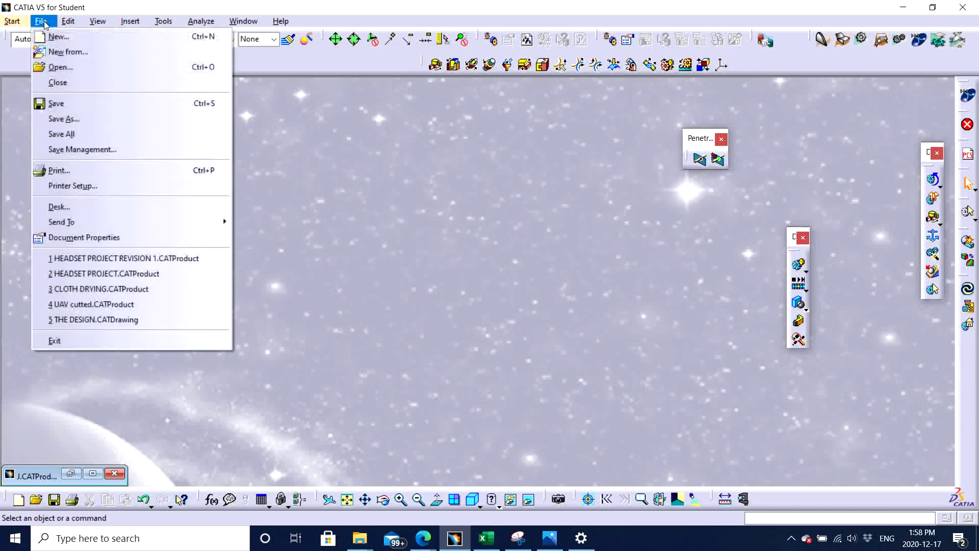
left_click(59, 36)
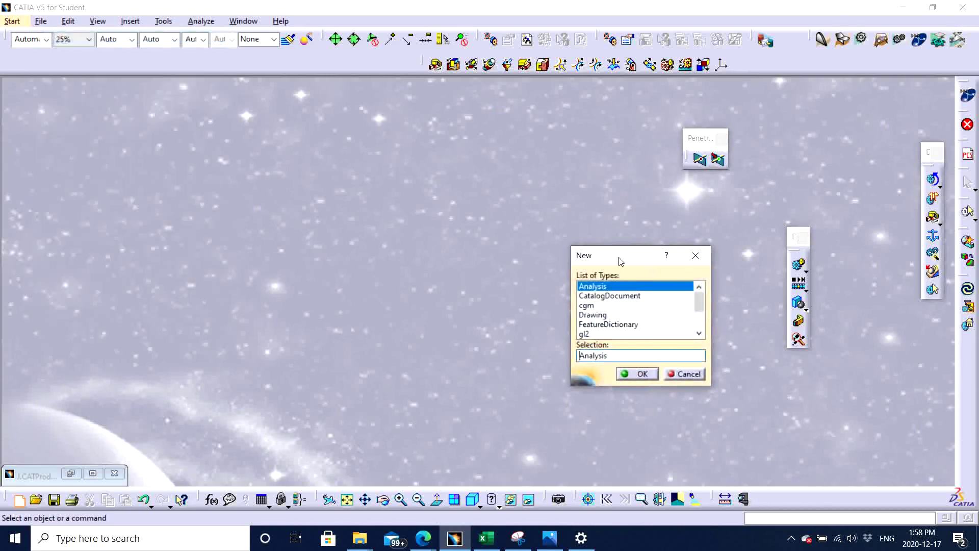
left_click_drag(620, 258, 323, 149)
scroll(327, 206, "down", 2)
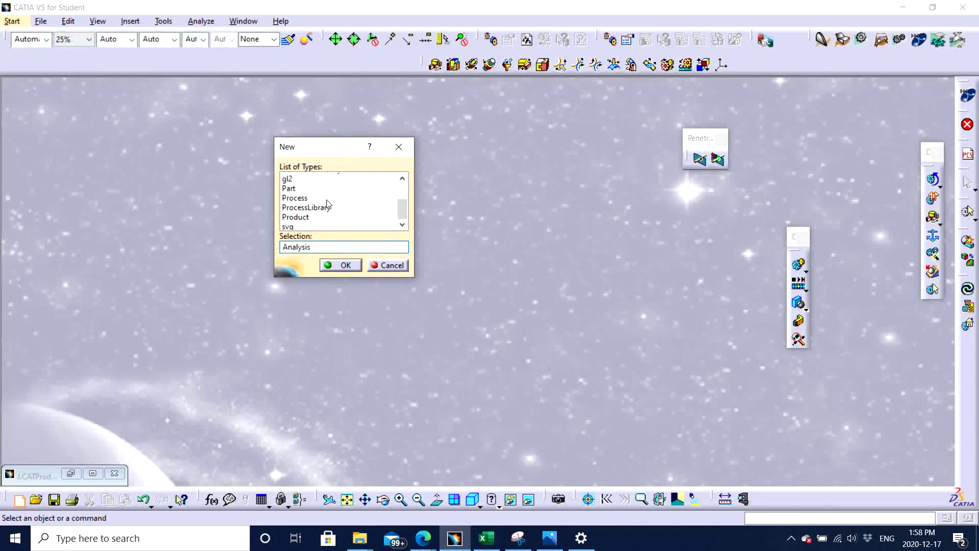
scroll(338, 202, "up", 2)
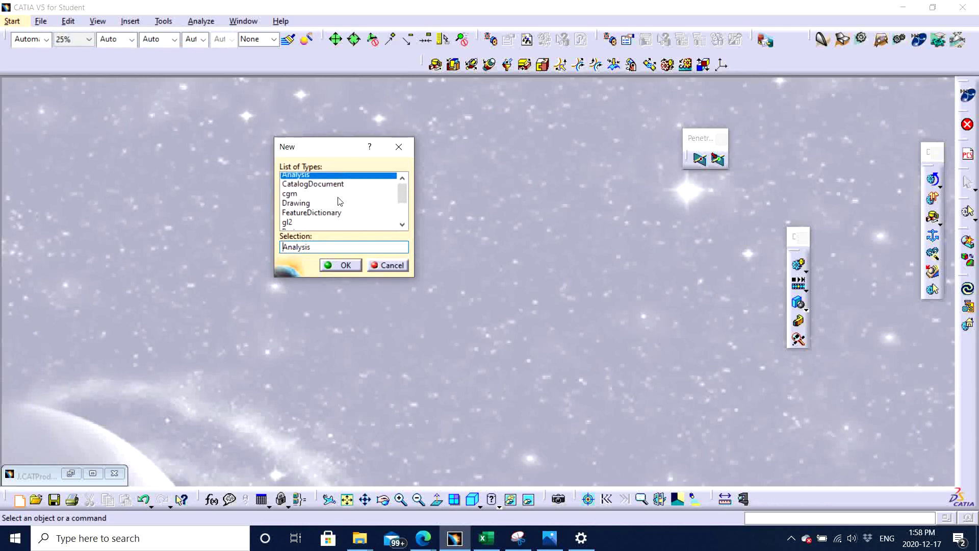
scroll(338, 202, "down", 2)
left_click(289, 187)
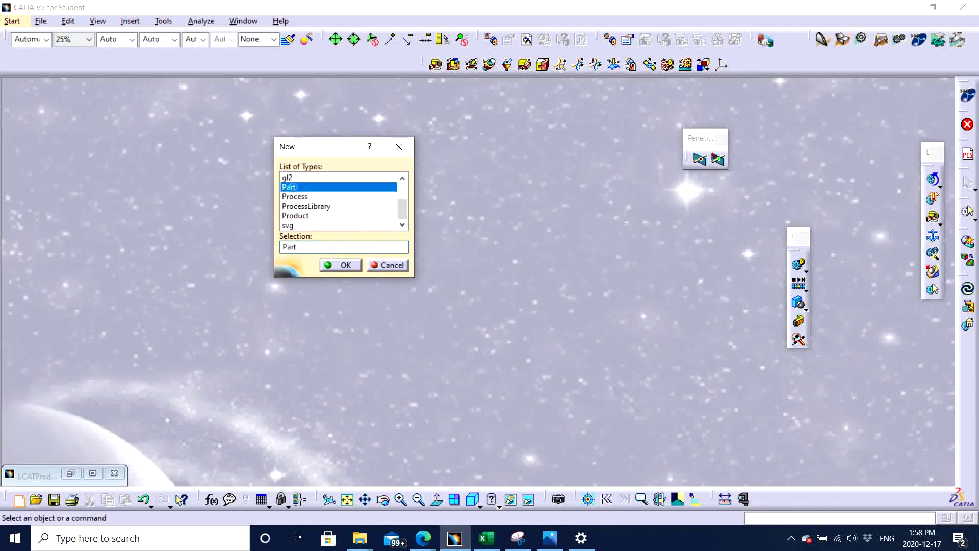
left_click(340, 266)
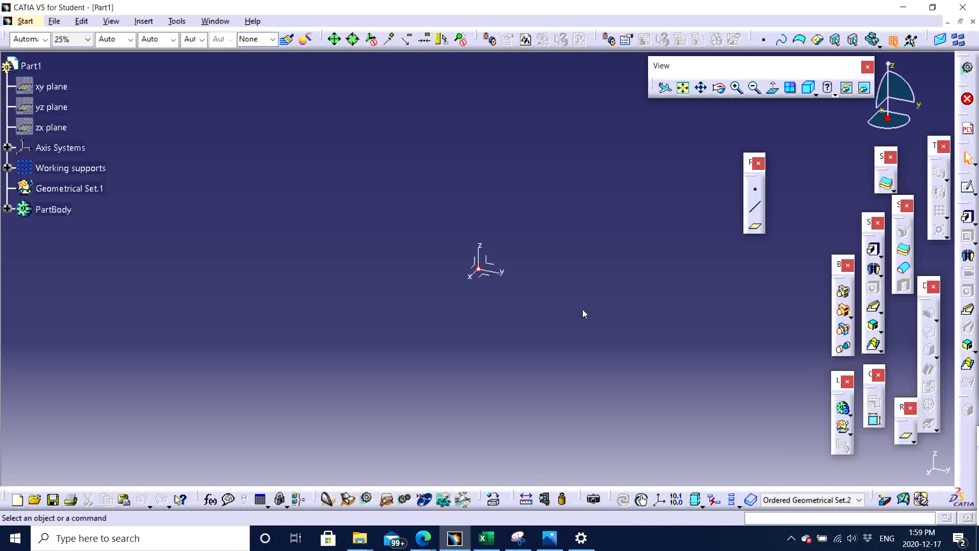
Step: Move the floating Sketch-Based Features and Surface toolbars from the right edge into the window's middle
middle_click_drag(517, 284, 493, 276)
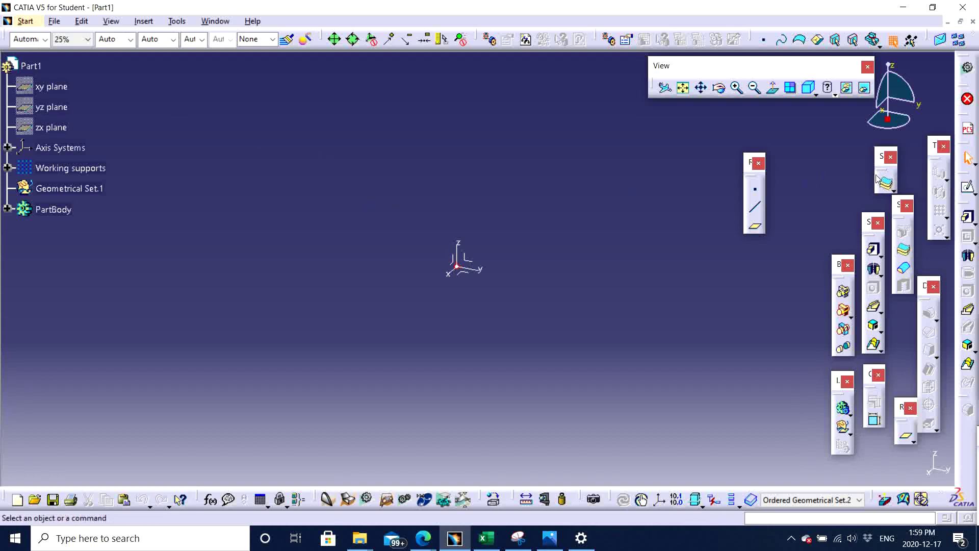
left_click_drag(882, 155, 351, 105)
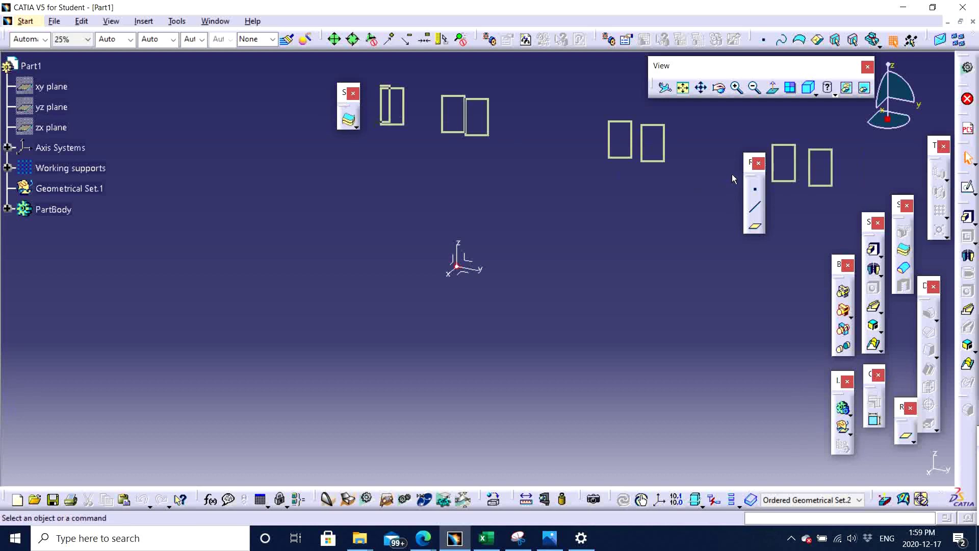
left_click_drag(749, 179, 421, 139)
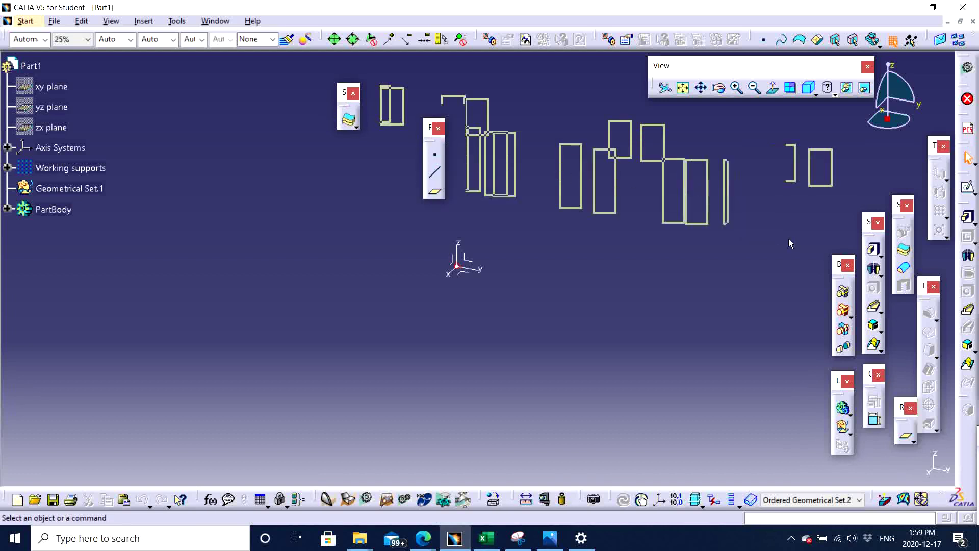
left_click_drag(844, 275, 323, 183)
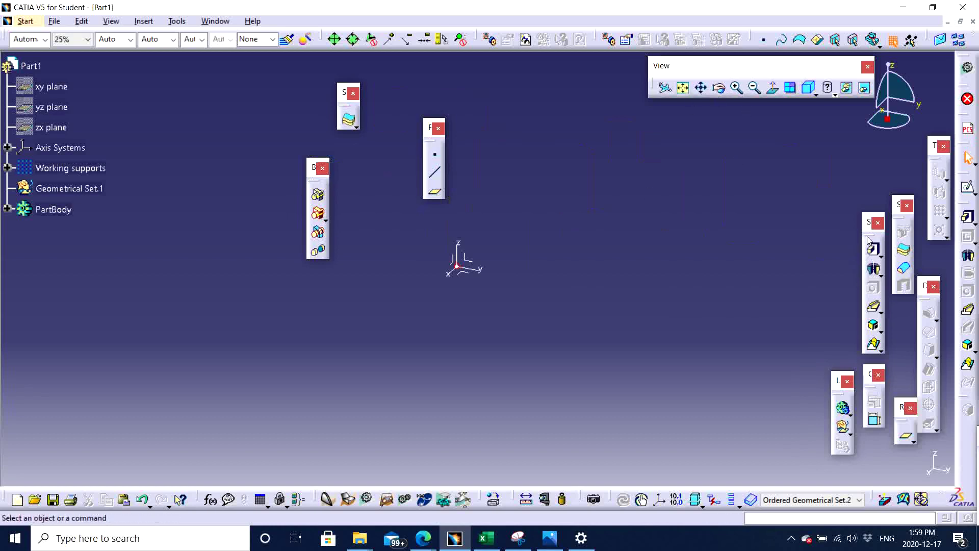
left_click_drag(869, 240, 559, 151)
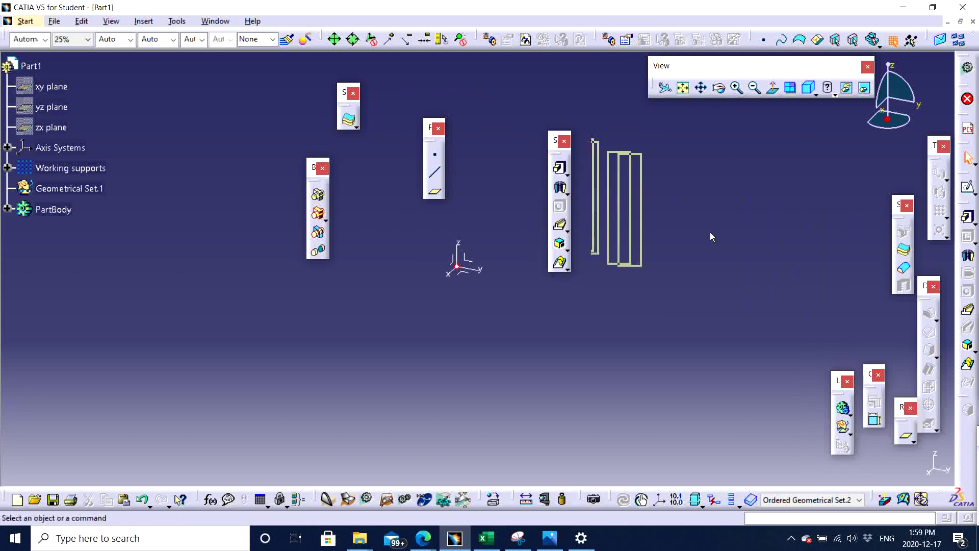
left_click_drag(892, 219, 562, 319)
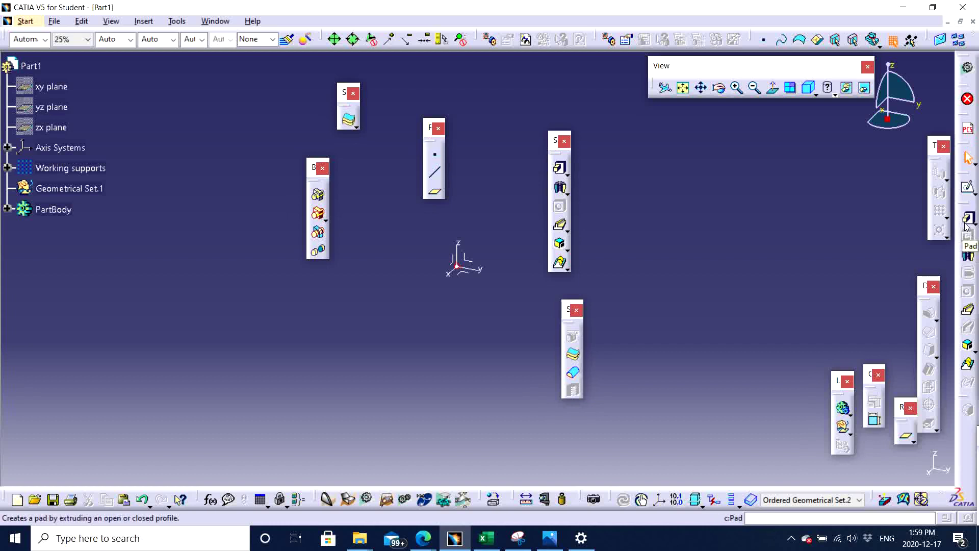
Step: Select Part1's YZ plane and open a new sketch on it
left_click(465, 275)
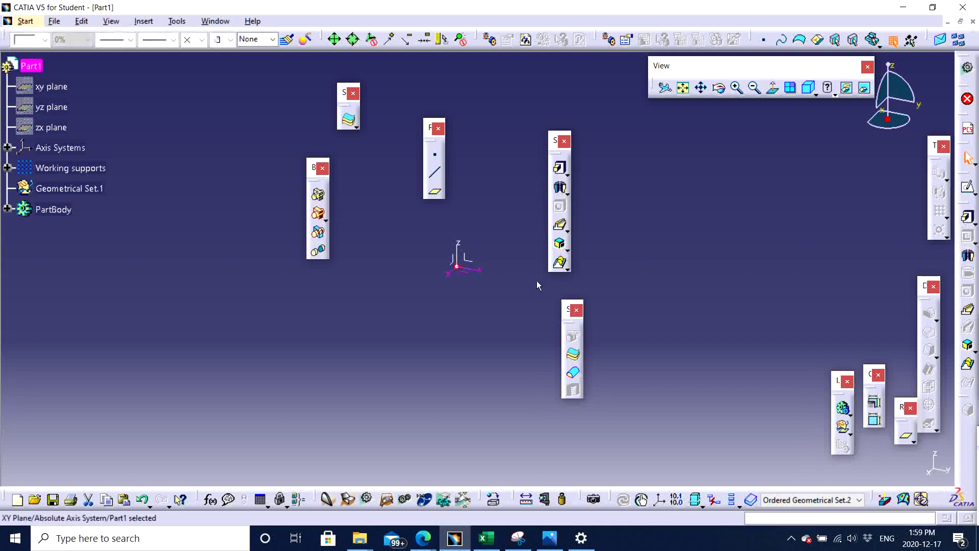
left_click(976, 192)
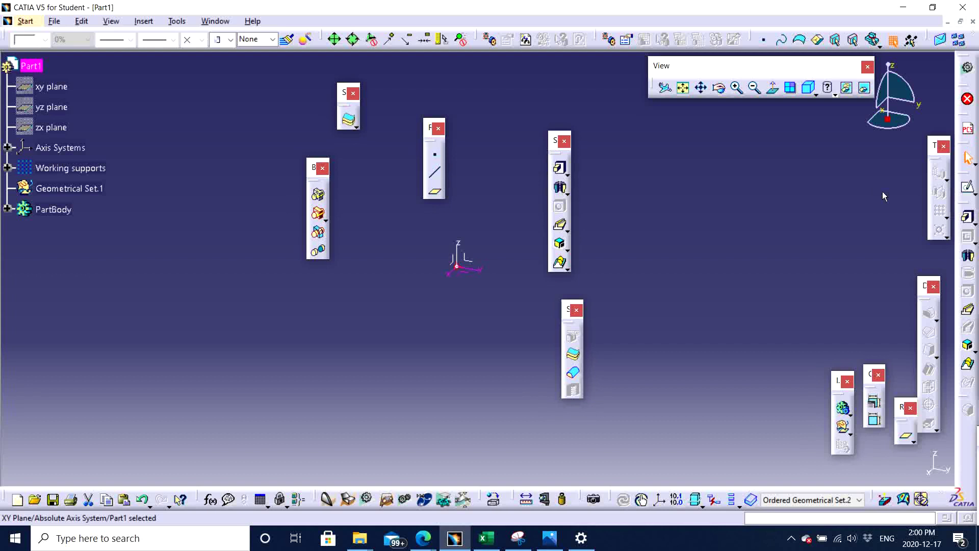
left_click(801, 203)
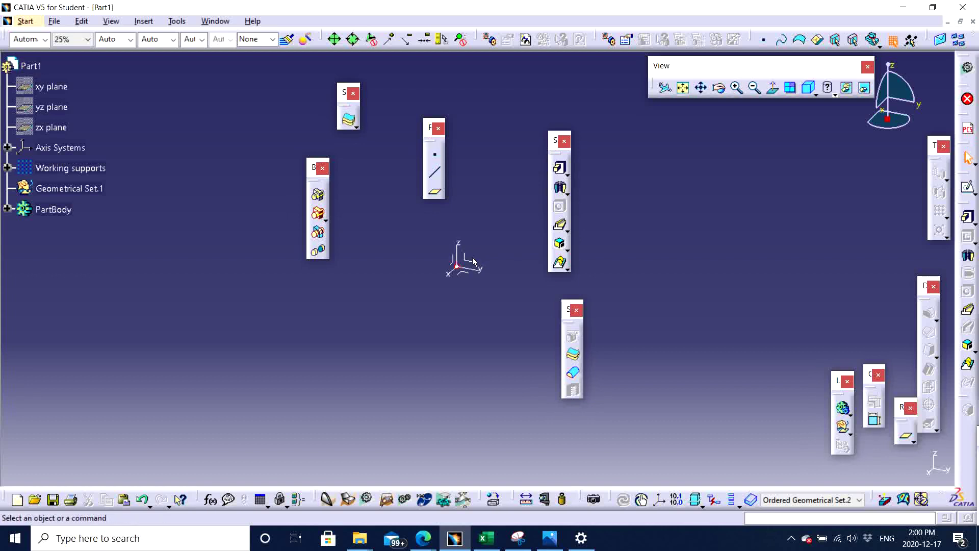
left_click(459, 263)
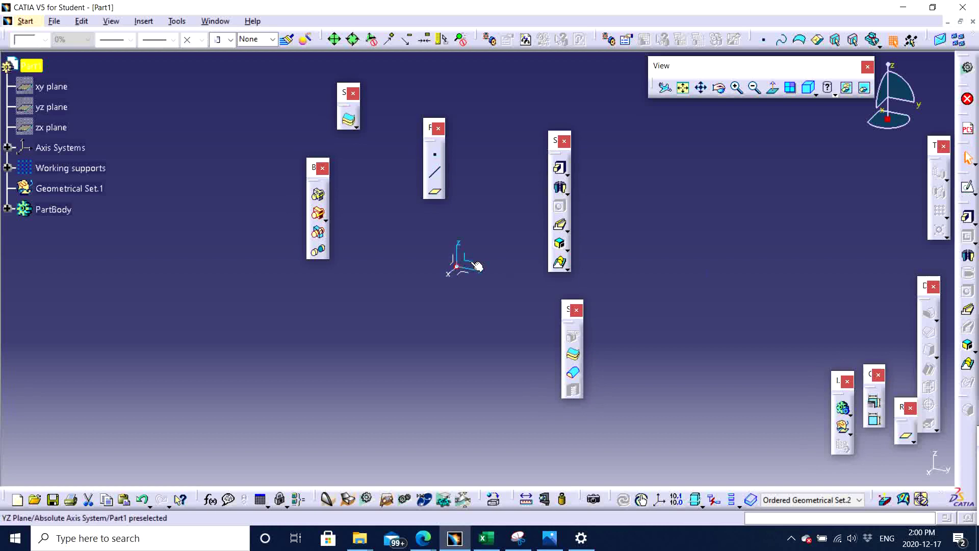
left_click(966, 189)
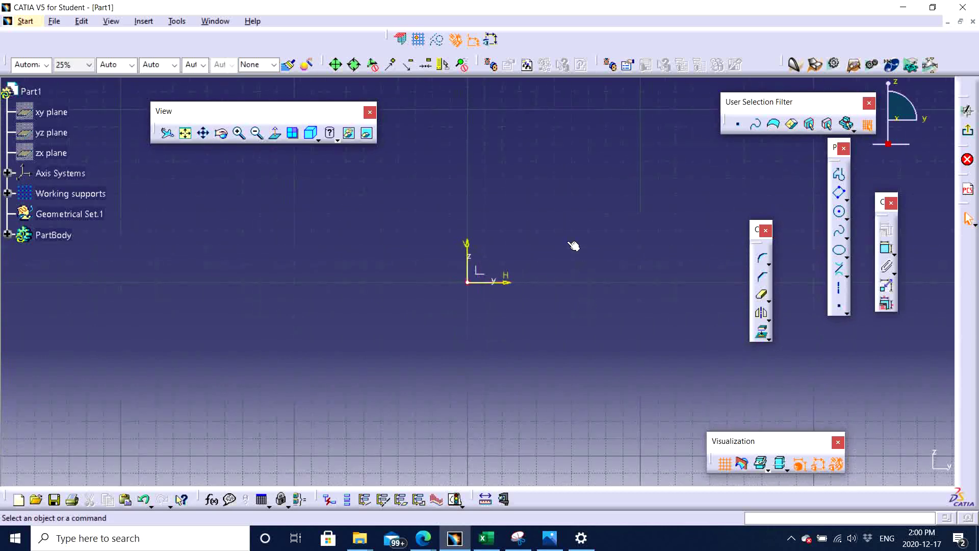
Step: In Normal View, draw a four-line Profile rectangle starting and closing at the sketch origin
middle_click_drag(575, 245, 494, 280)
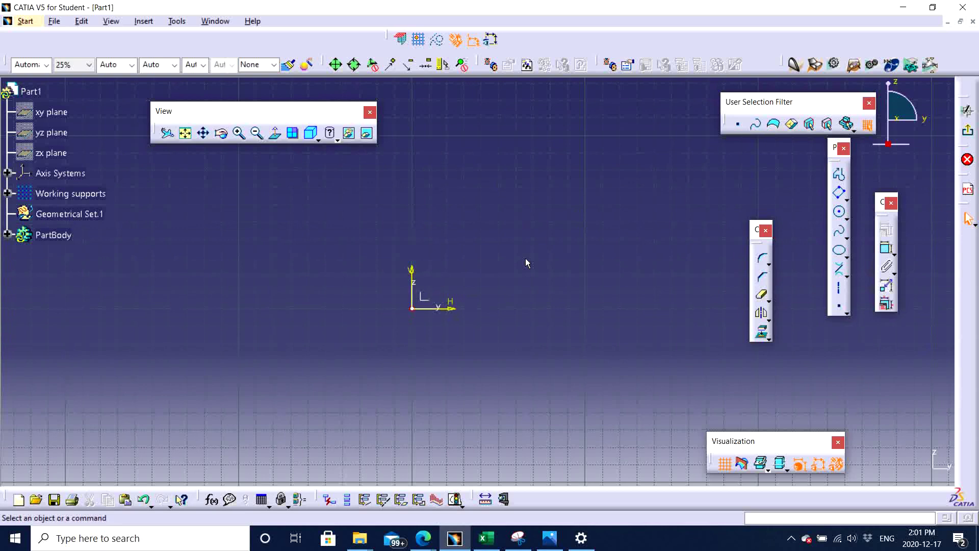
middle_click_drag(546, 194, 428, 273)
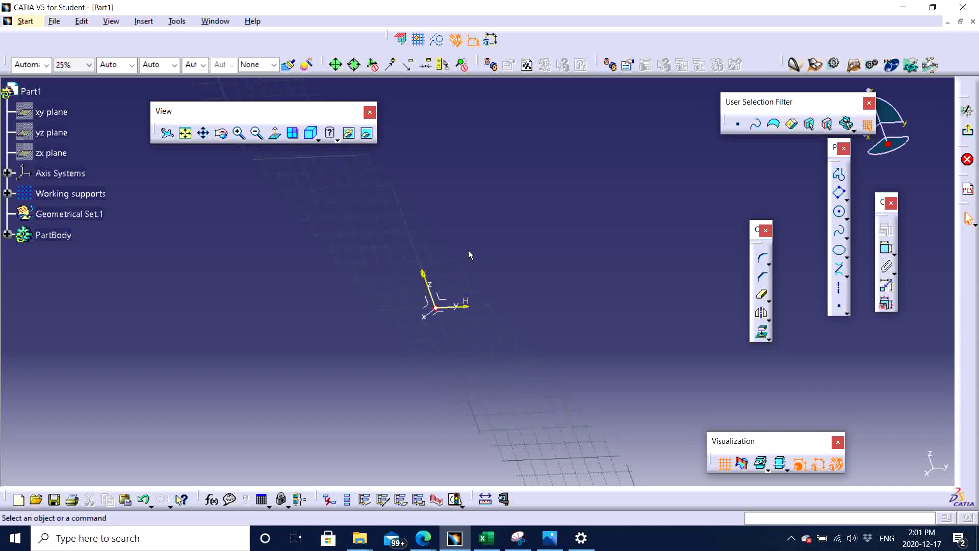
left_click(277, 141)
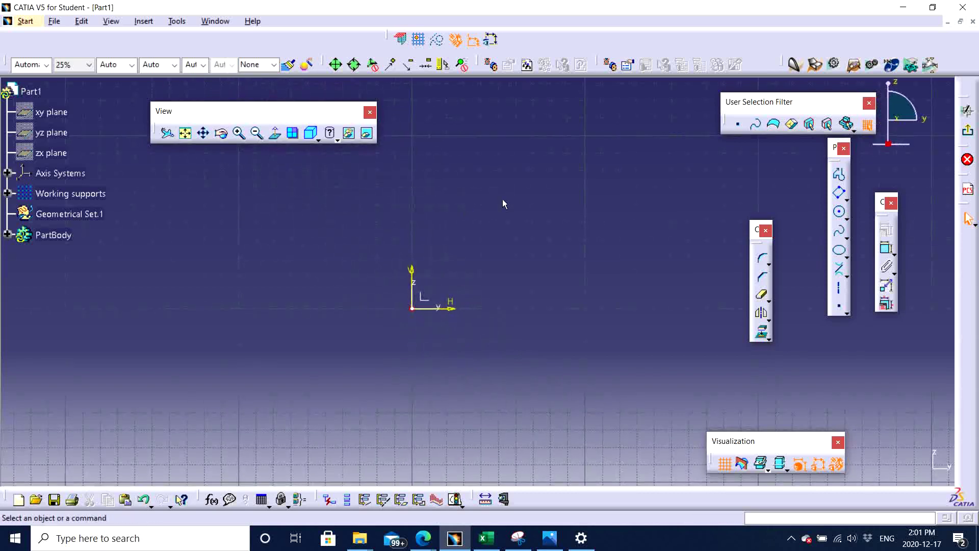
middle_click_drag(503, 204, 508, 249)
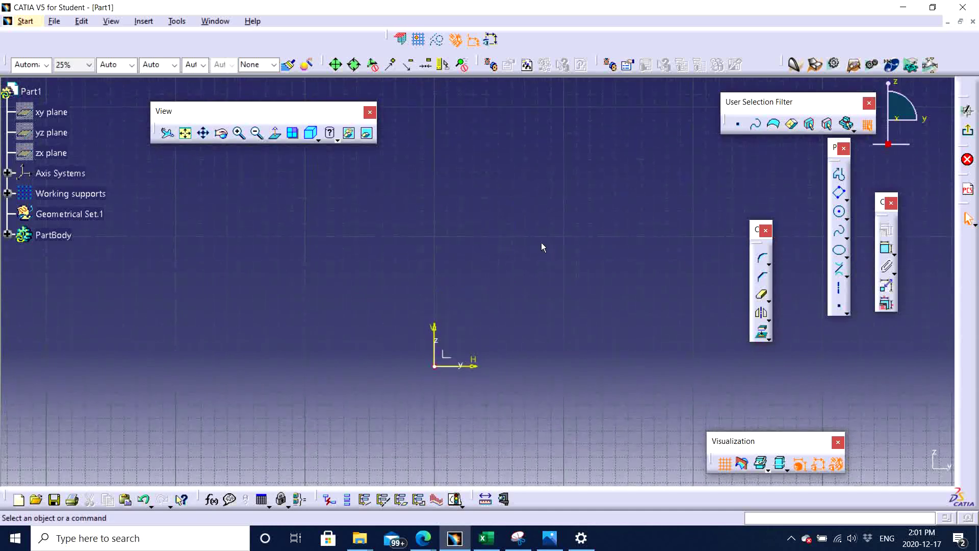
left_click(839, 176)
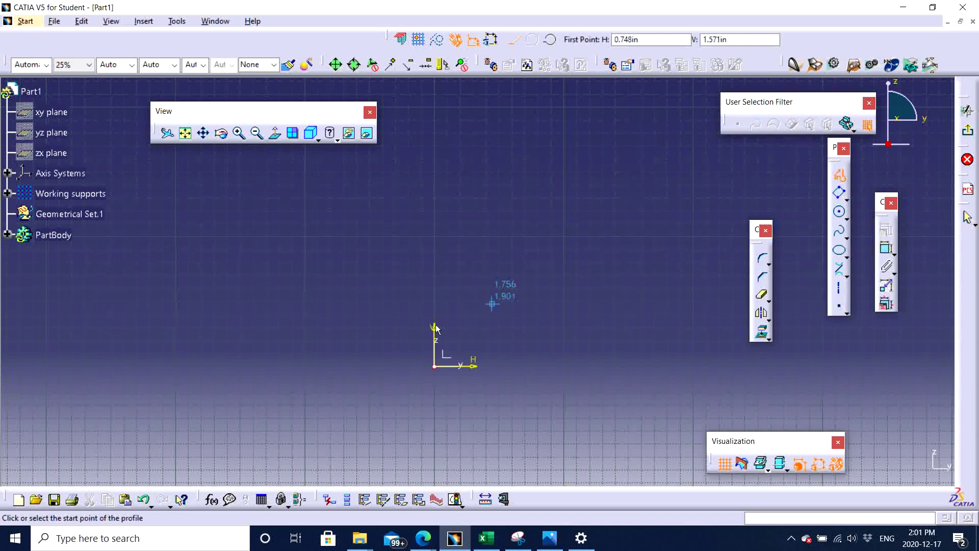
left_click(435, 366)
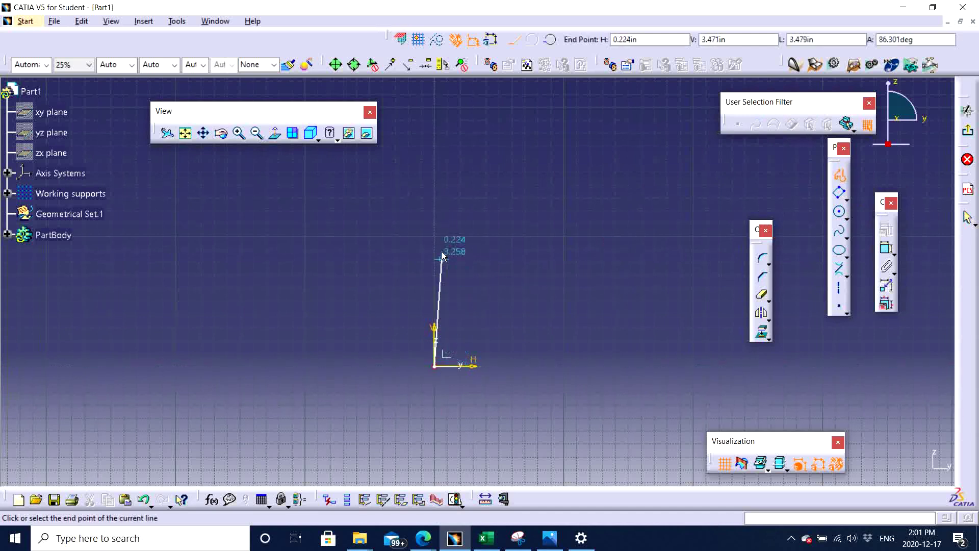
left_click(435, 188)
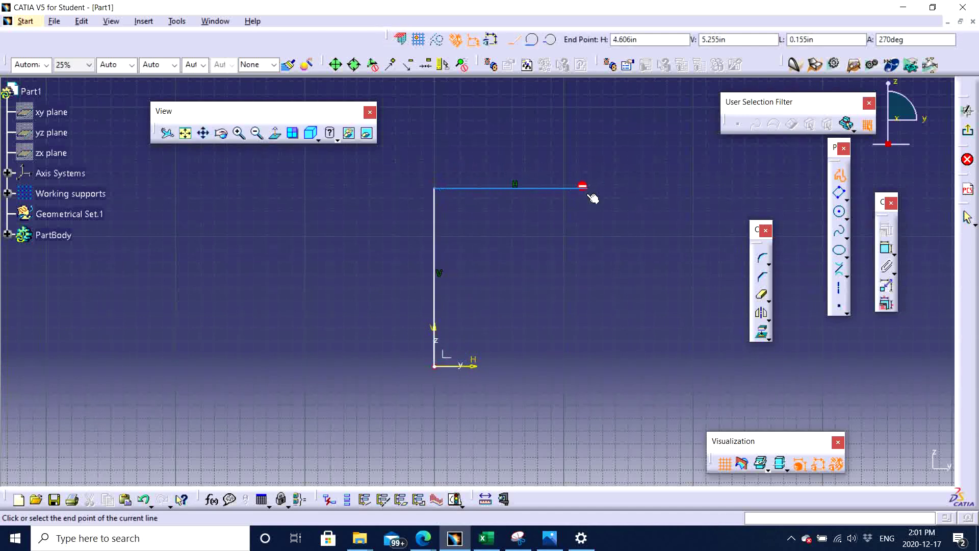
left_click(586, 189)
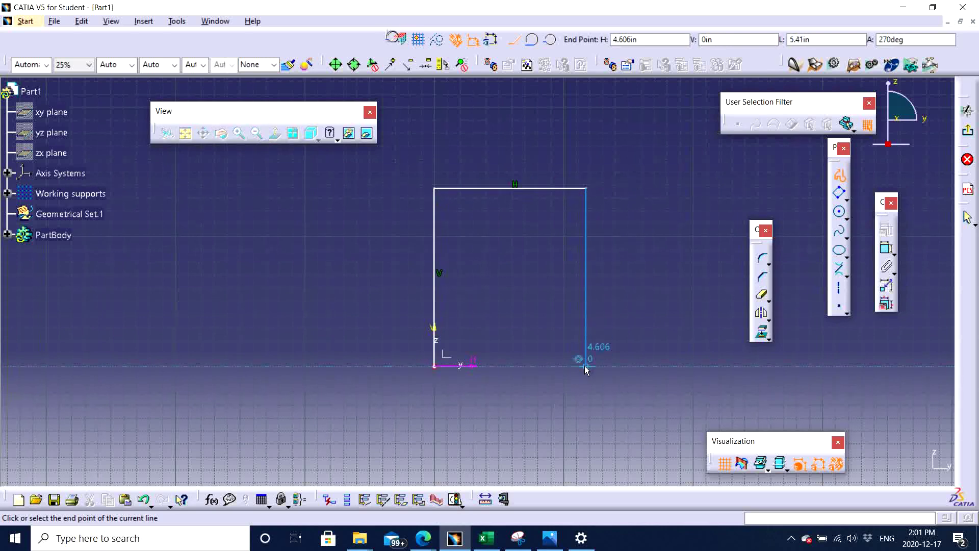
left_click(586, 365)
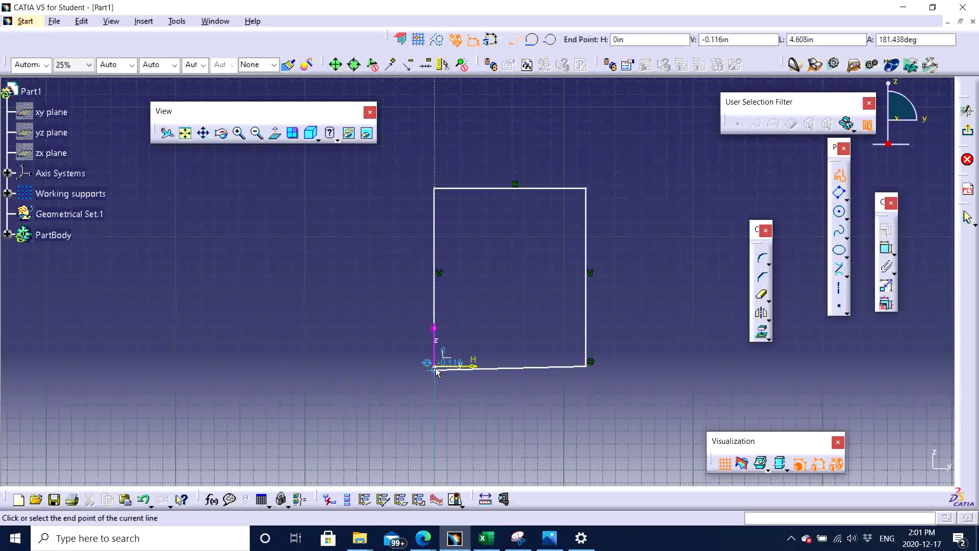
left_click(435, 366)
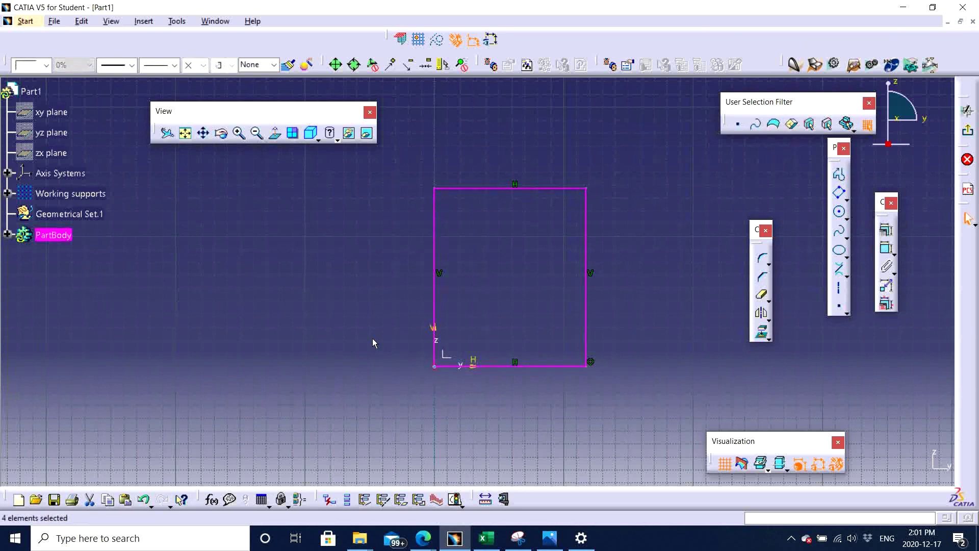
left_click(416, 337)
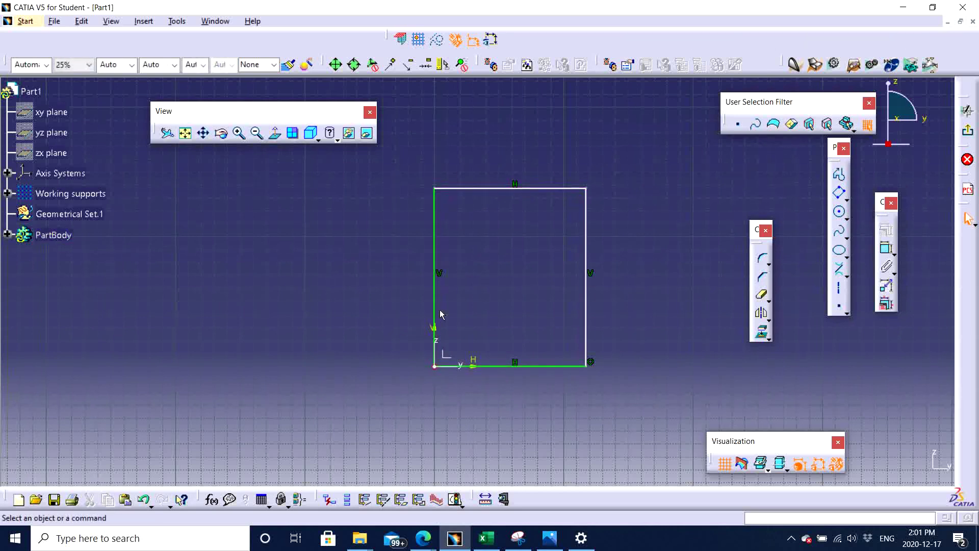
mouse_move(442, 317)
middle_mouse_down()
mouse_move(361, 311)
mouse_move(457, 320)
middle_mouse_up()
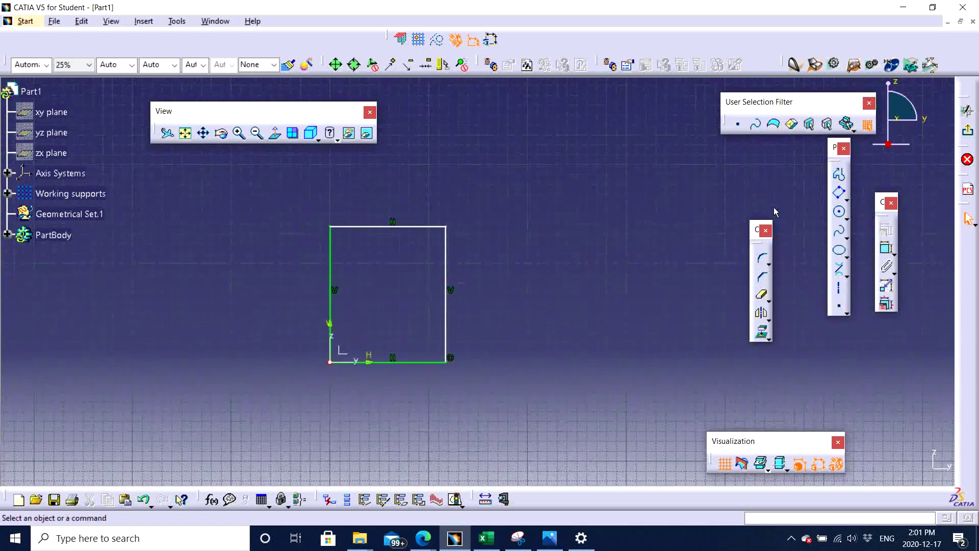
Step: Constrain the rectangle with a 5.41 dimension on its right side and 4.606 across the top
left_click(885, 251)
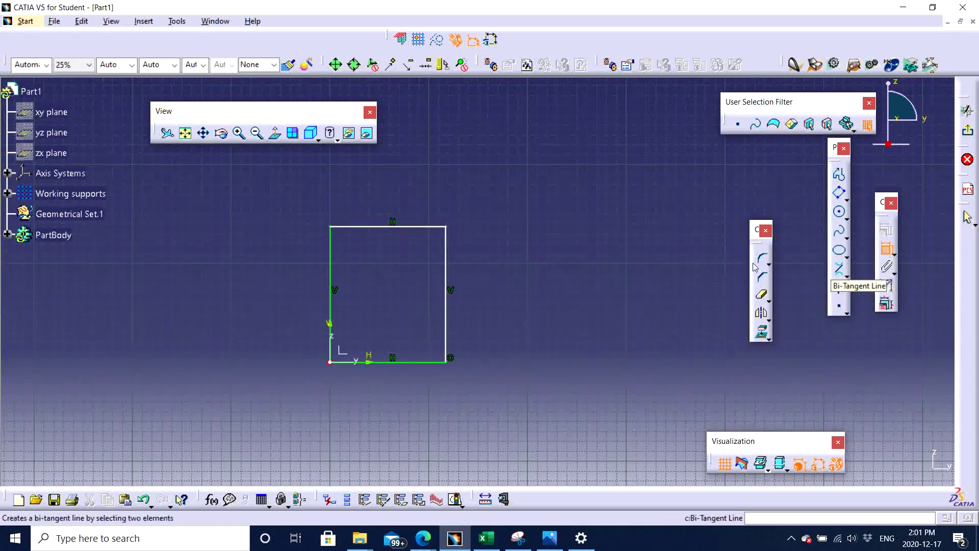
left_click(453, 260)
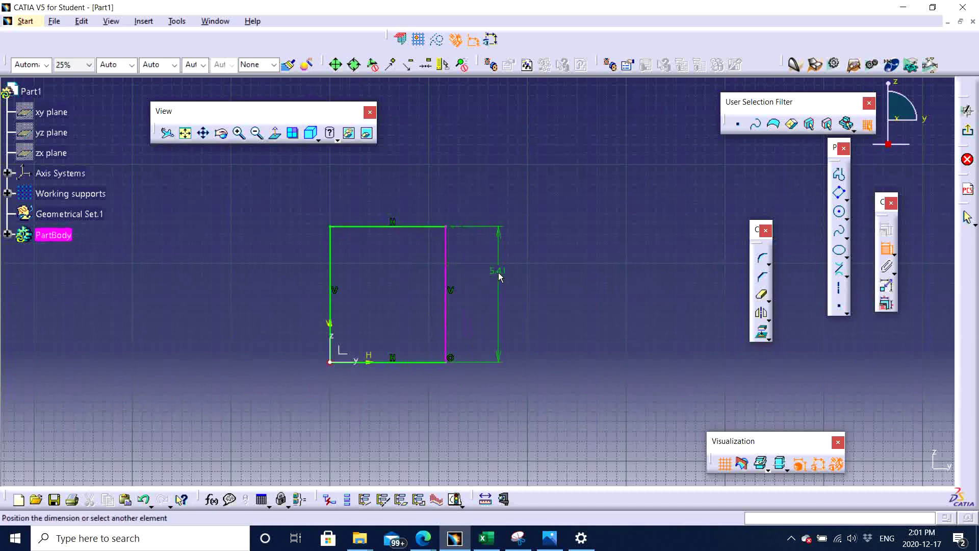
left_click(498, 273)
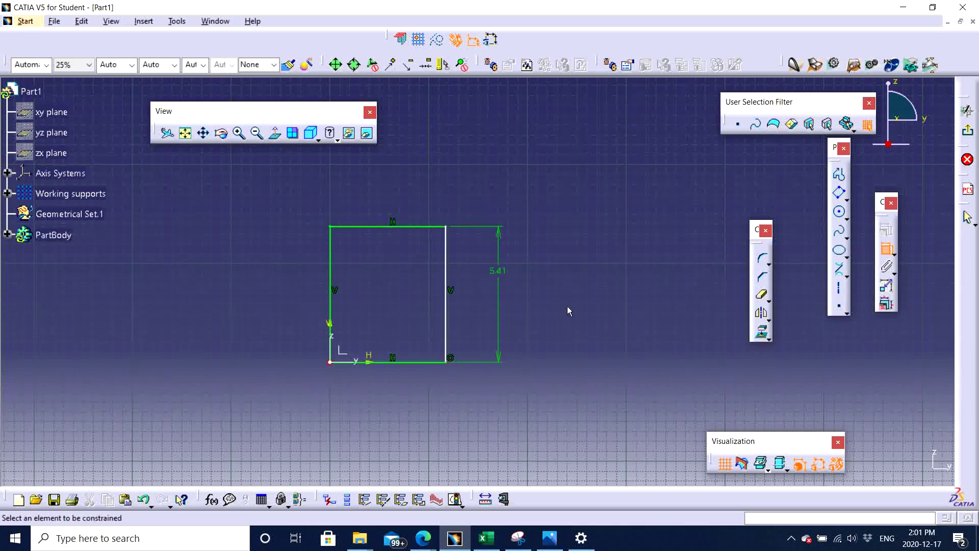
left_click(412, 226)
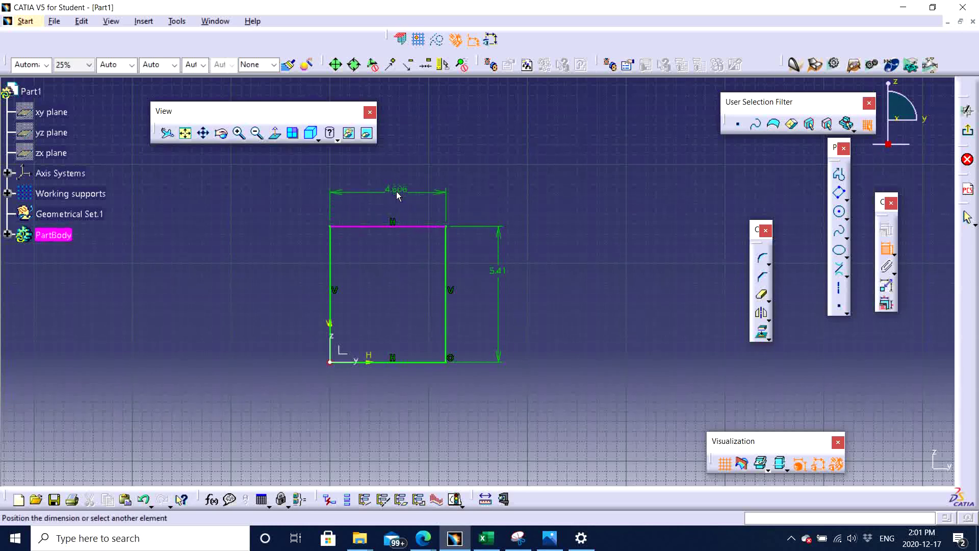
left_click(397, 191)
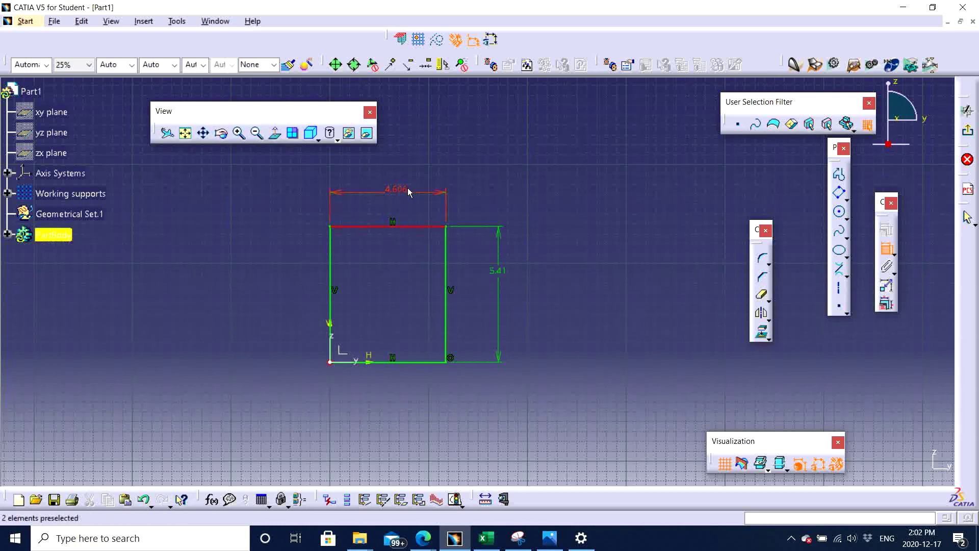
Step: Change the length unit from Inch to Millimeter under Options > Parameters and Measure > Units
left_click(178, 21)
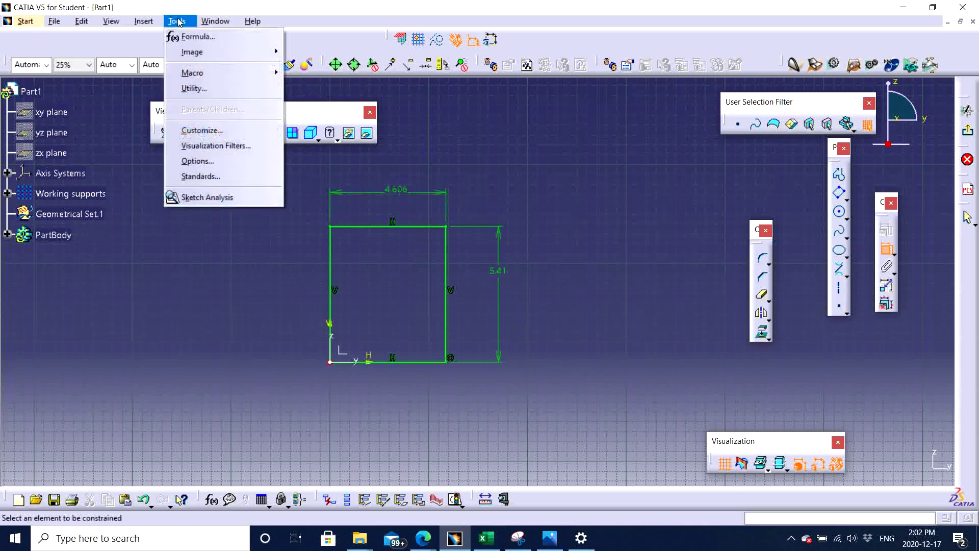
left_click(238, 160)
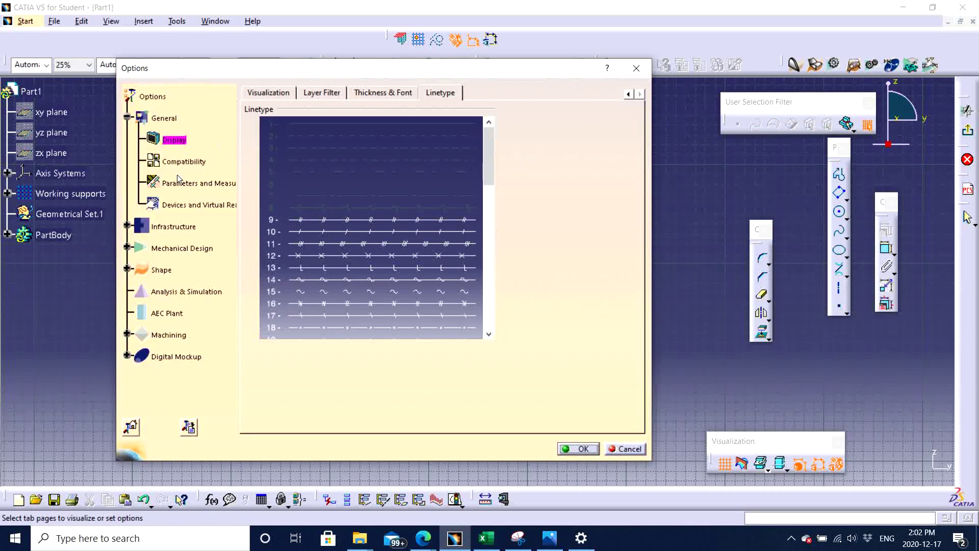
left_click(183, 186)
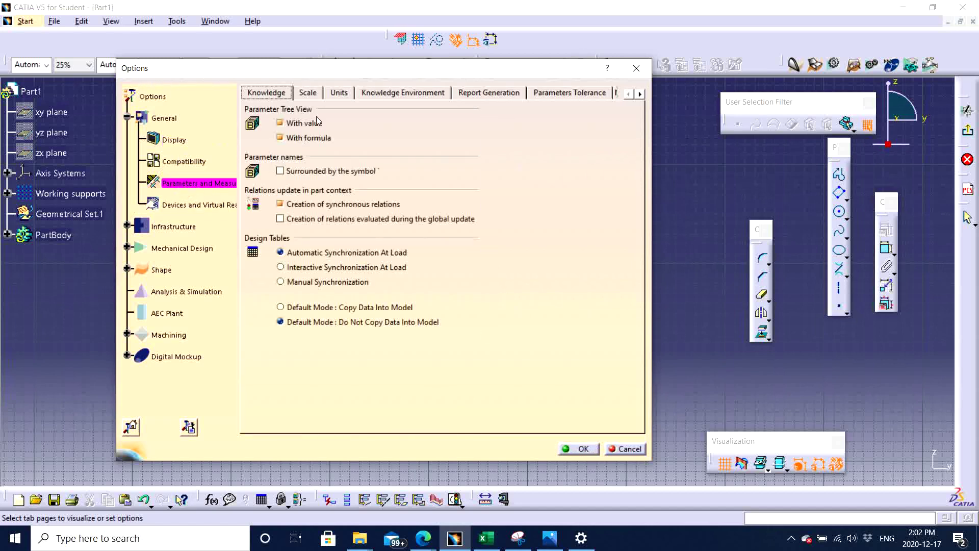
left_click(339, 92)
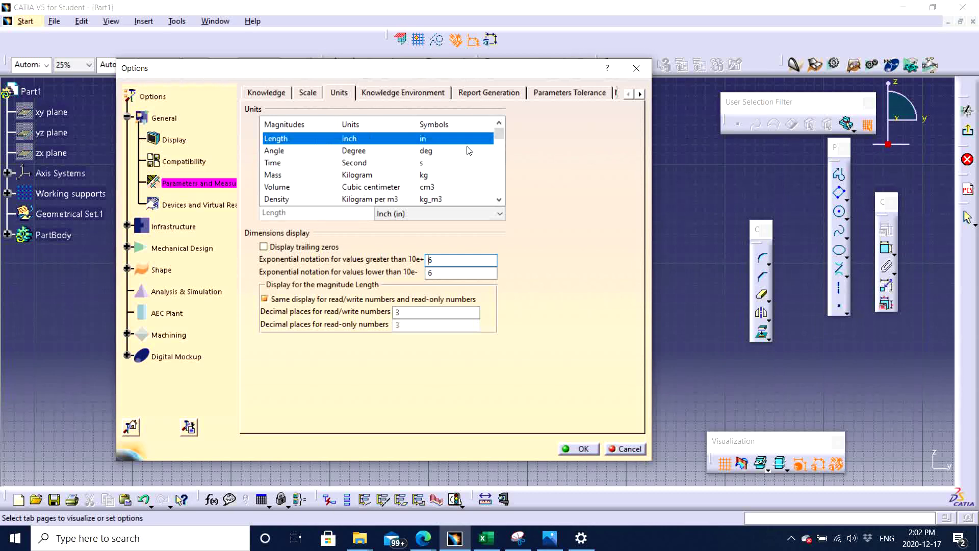
left_click(437, 213)
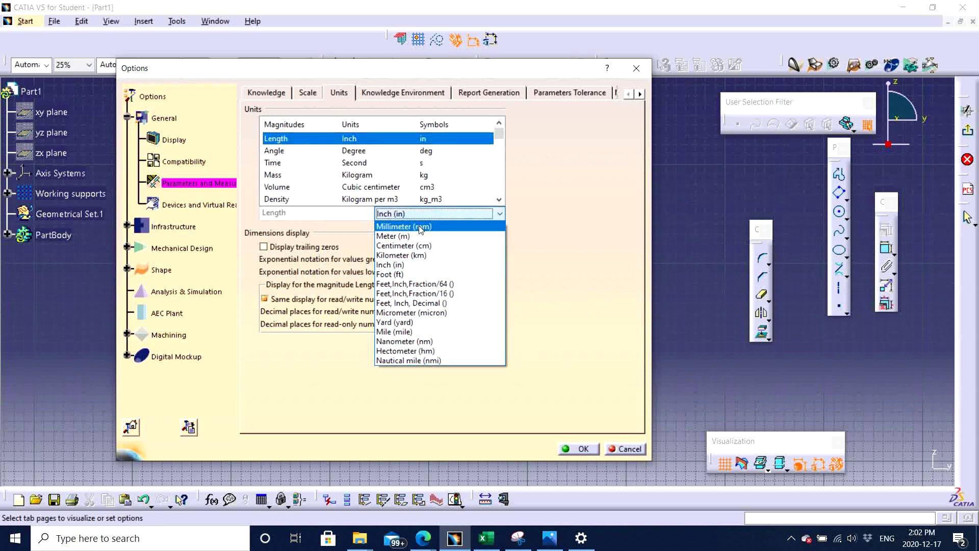
left_click(421, 226)
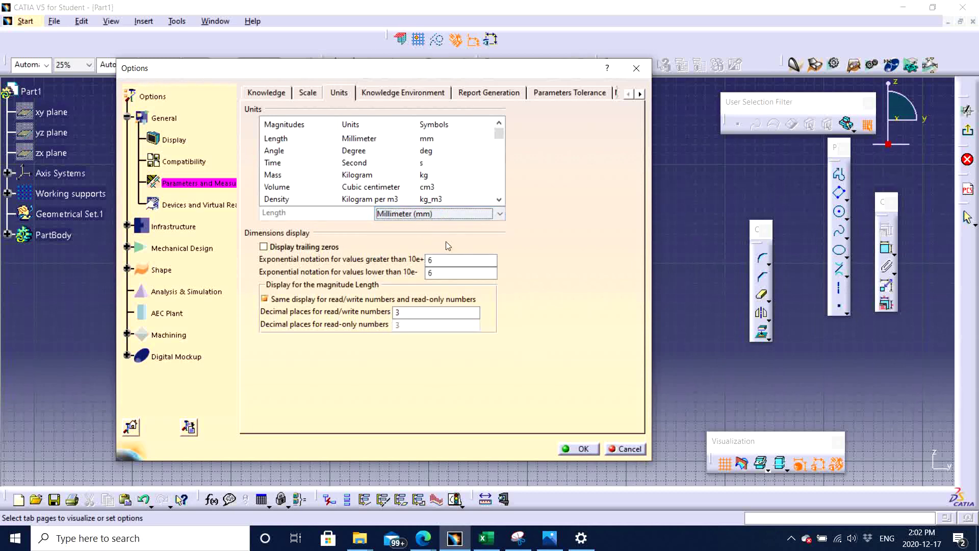
left_click(576, 447)
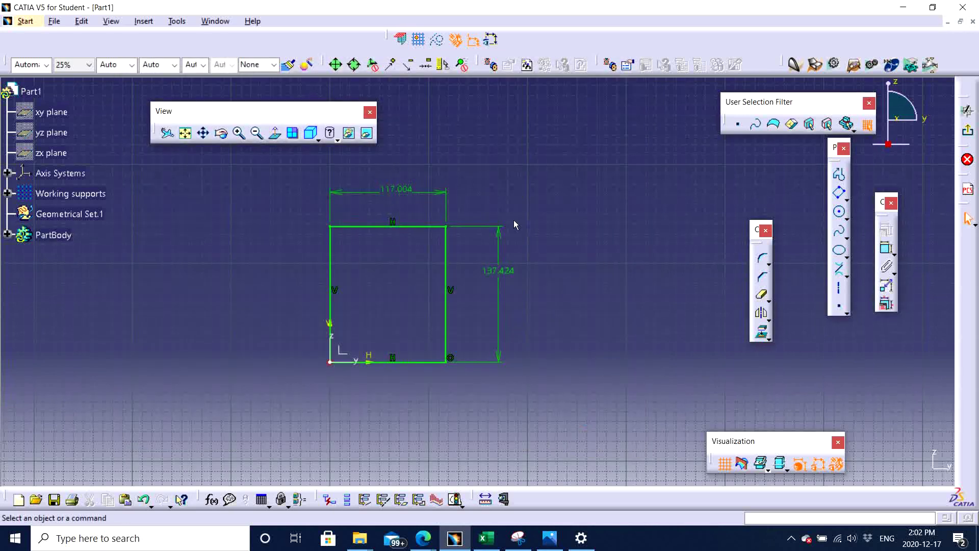
Step: Reopen Options to confirm lengths are still in millimetres, then close it unchanged
mouse_move(637, 262)
middle_mouse_down()
mouse_move(622, 258)
mouse_move(605, 290)
mouse_move(572, 305)
mouse_move(586, 282)
middle_mouse_up()
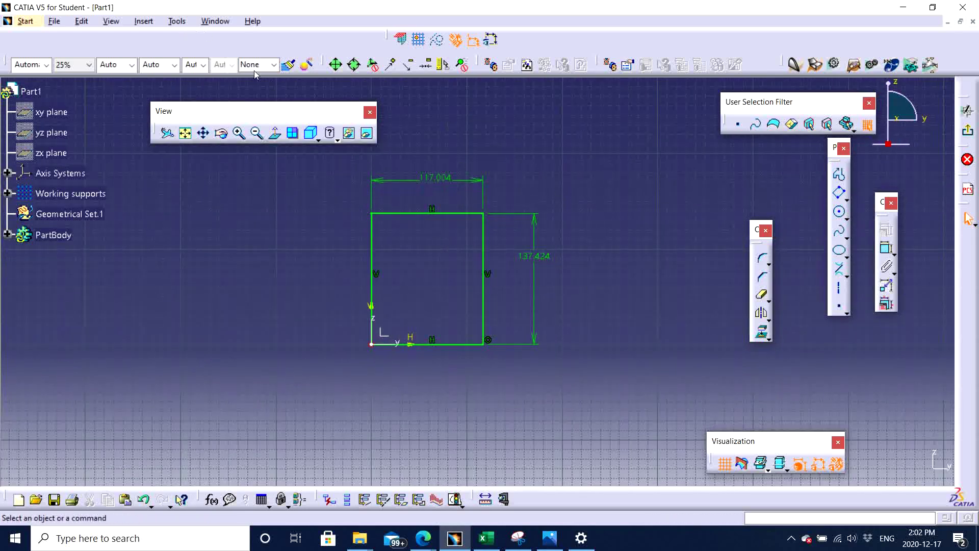
left_click(176, 21)
left_click(214, 164)
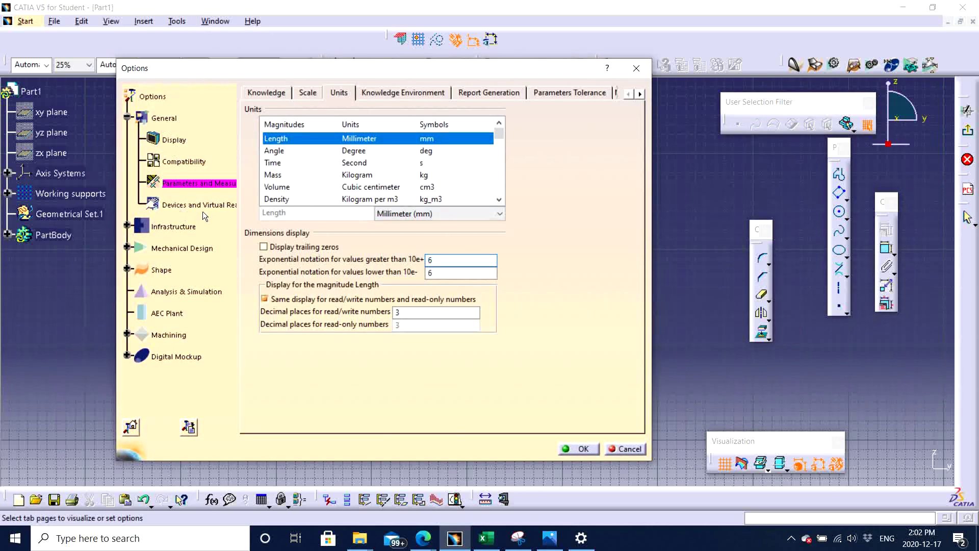
left_click(637, 69)
mouse_move(612, 215)
middle_mouse_down()
mouse_move(649, 221)
mouse_move(650, 231)
mouse_move(591, 259)
middle_mouse_up()
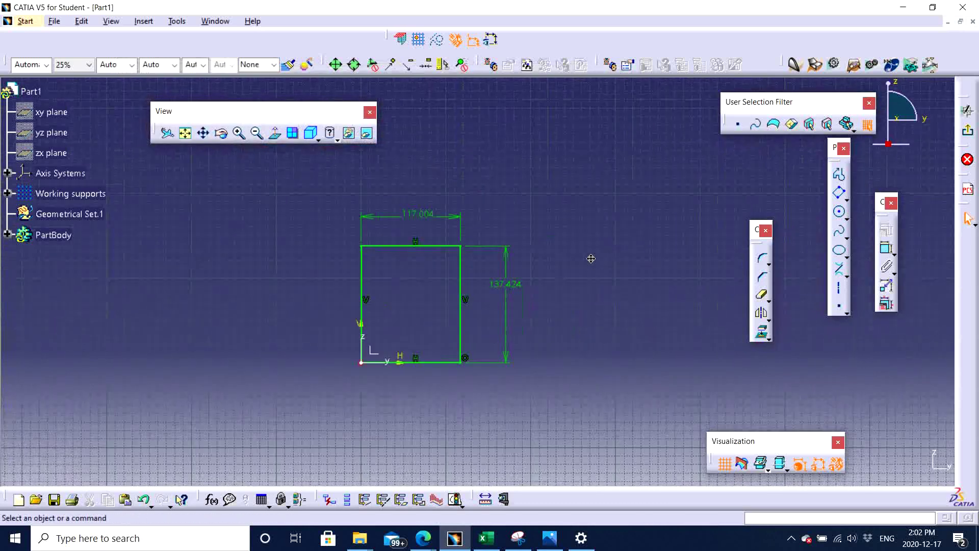
Step: Exit the Sketcher and start a Pad on Sketch.1, dismissing the placement warning
left_click(971, 132)
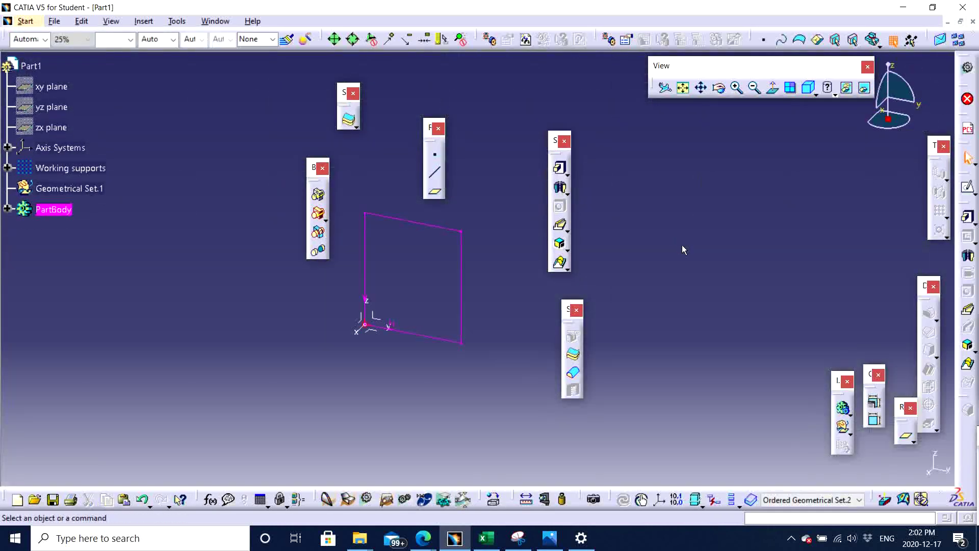
middle_click_drag(507, 291, 301, 355)
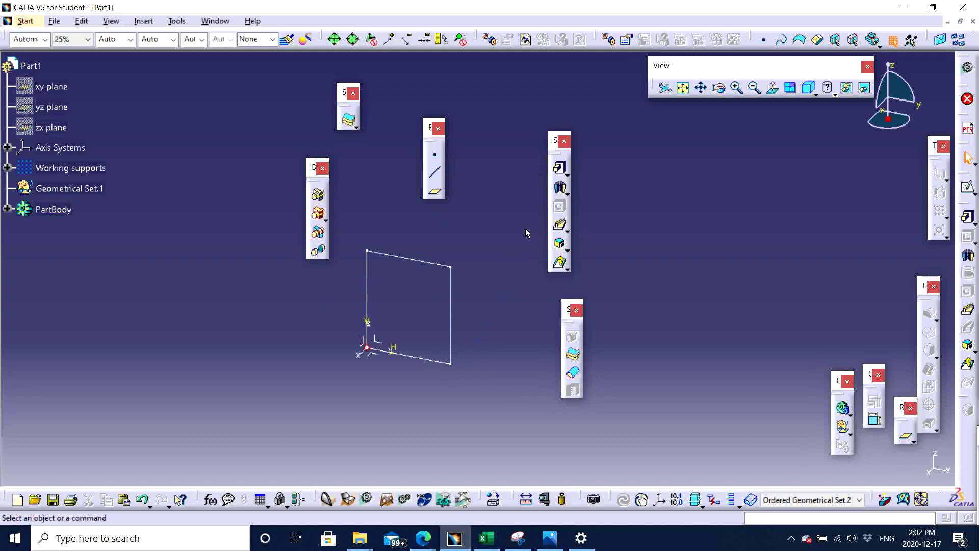
left_click(560, 169)
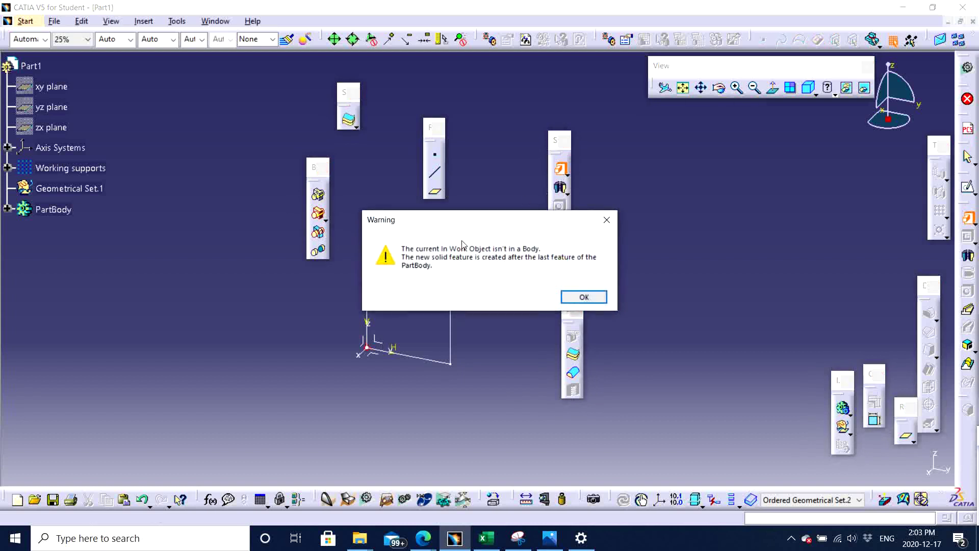
left_click(568, 296)
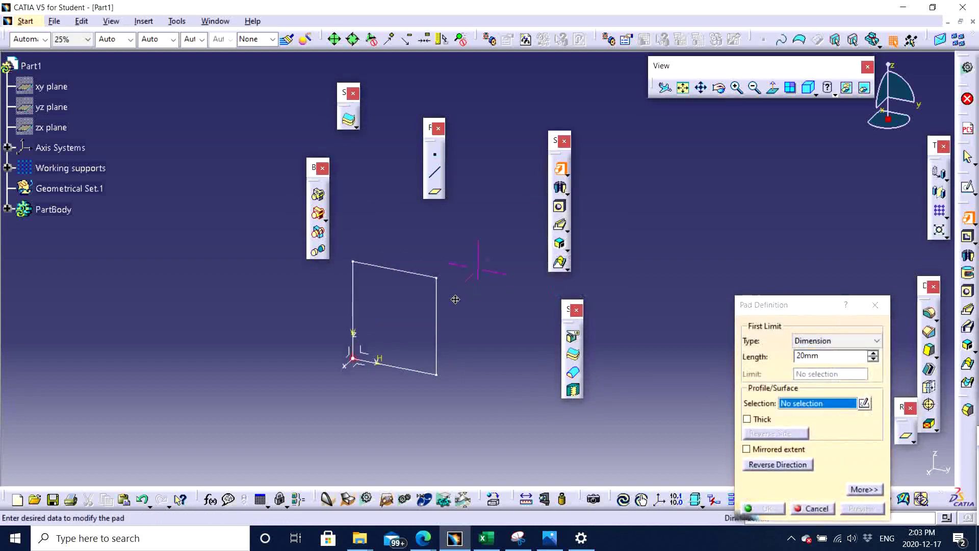
left_click(431, 283)
middle_click_drag(431, 283, 457, 303)
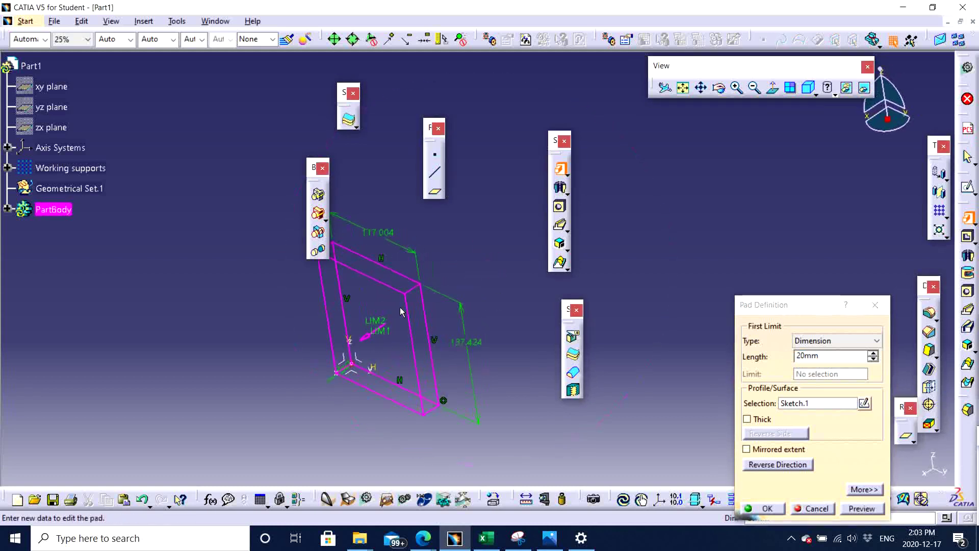
Step: Set the pad length to 26mm with Mirrored extent and inspect the preview
left_click_drag(776, 304, 677, 196)
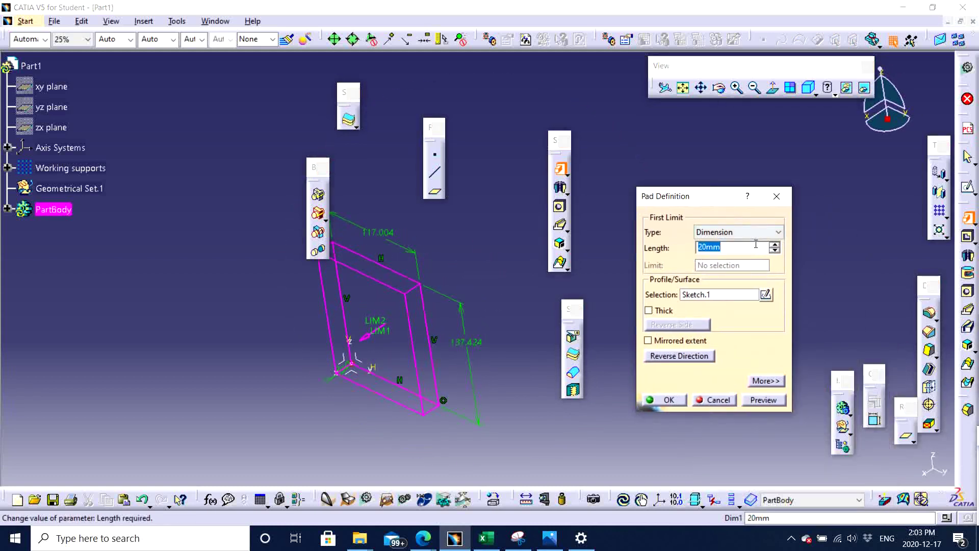
left_click(775, 245)
left_click(776, 245)
left_click(775, 245)
left_click(776, 245)
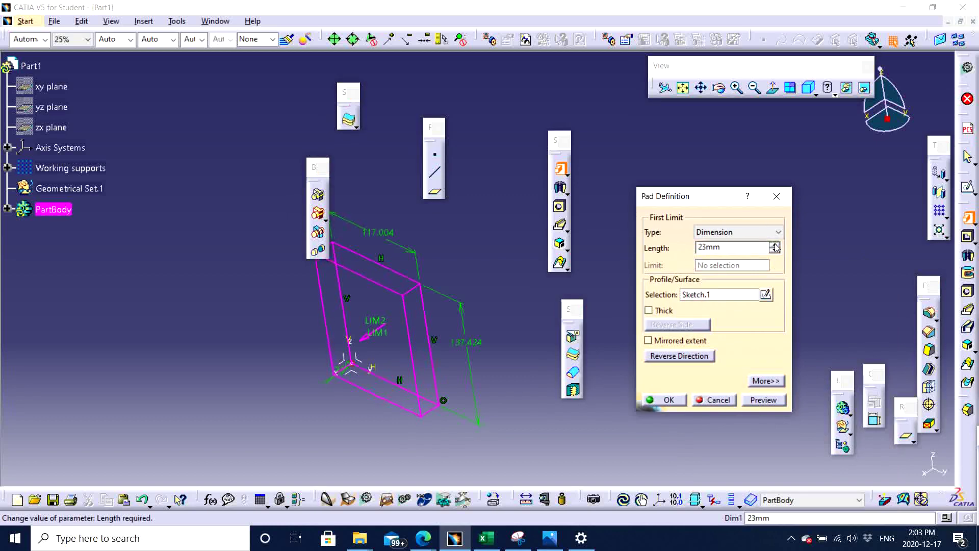
left_click(776, 244)
left_click(776, 245)
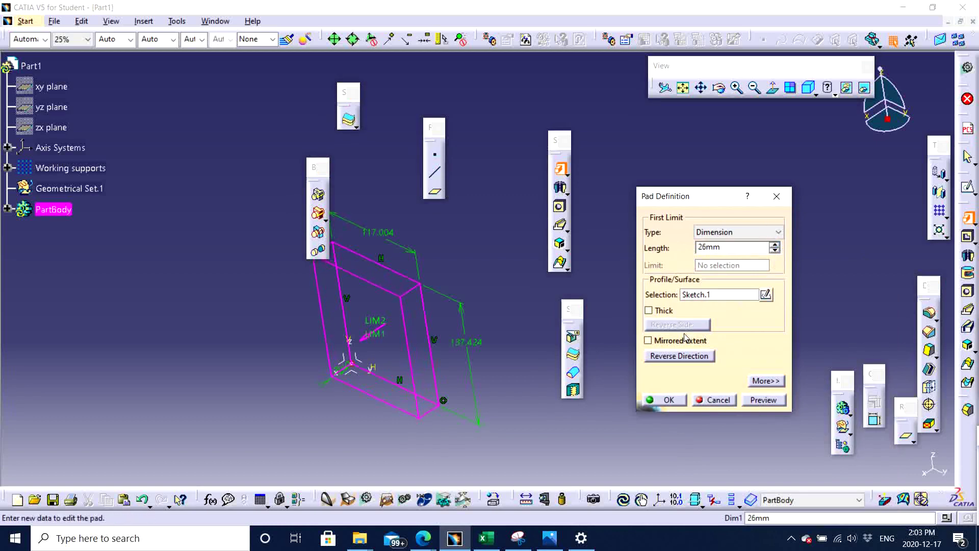
left_click(670, 342)
middle_click_drag(459, 306, 428, 273)
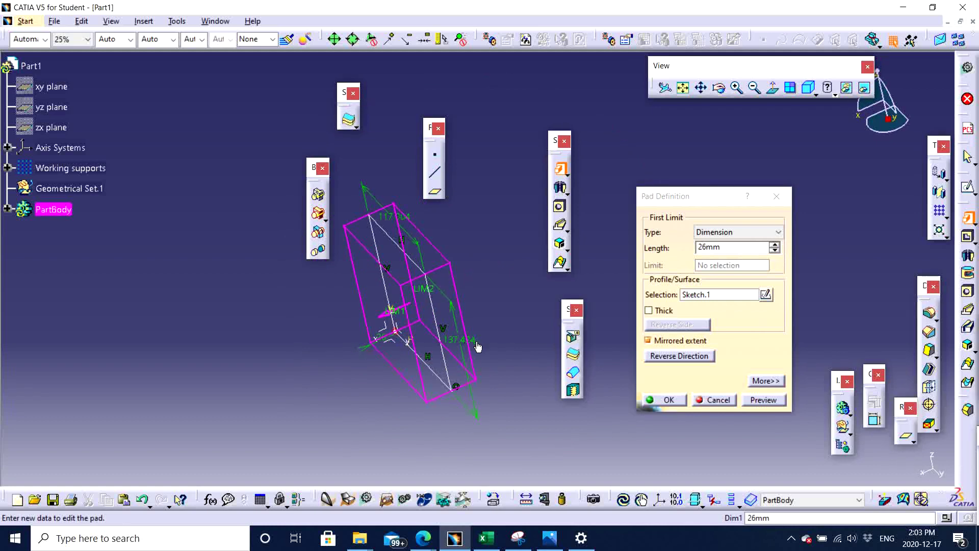
middle_click_drag(459, 349, 445, 363)
Step: Turn off Mirrored extent and set the pad's first limit to 17mm and second limit to 59mm
left_click(768, 381)
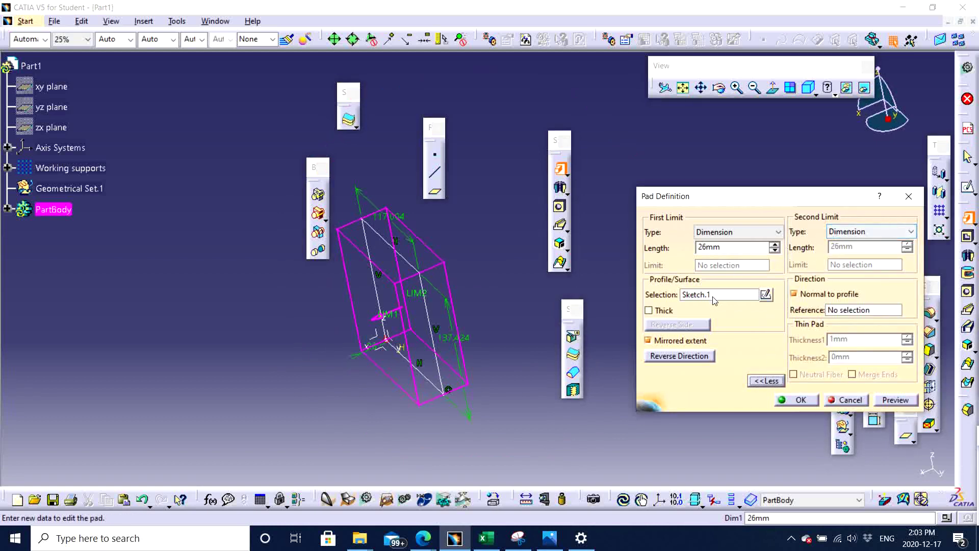
left_click(673, 341)
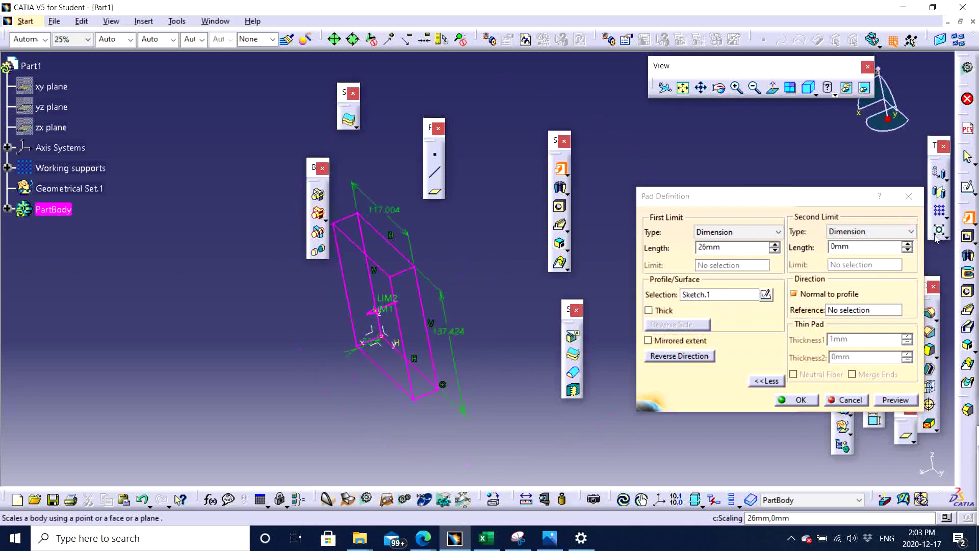
left_click(907, 244)
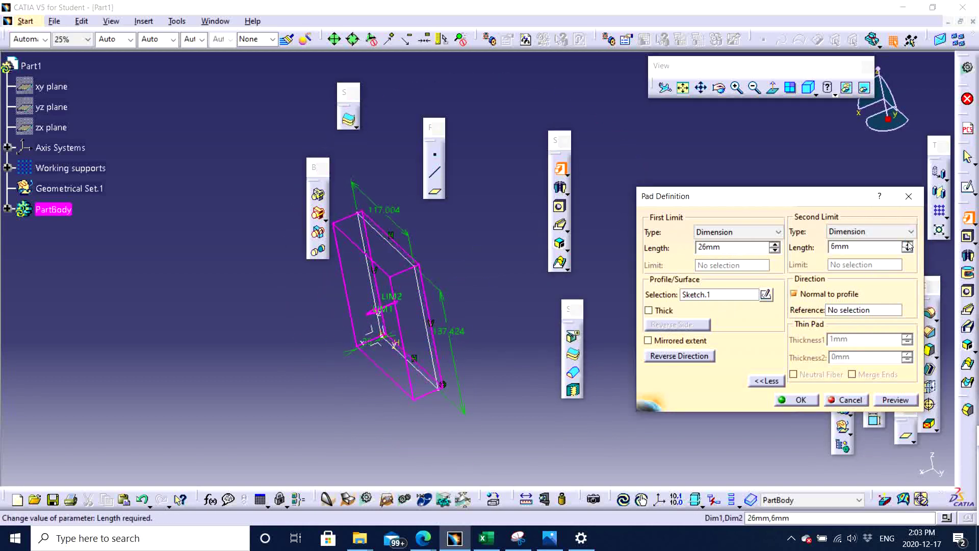
left_click_drag(907, 245, 906, 243)
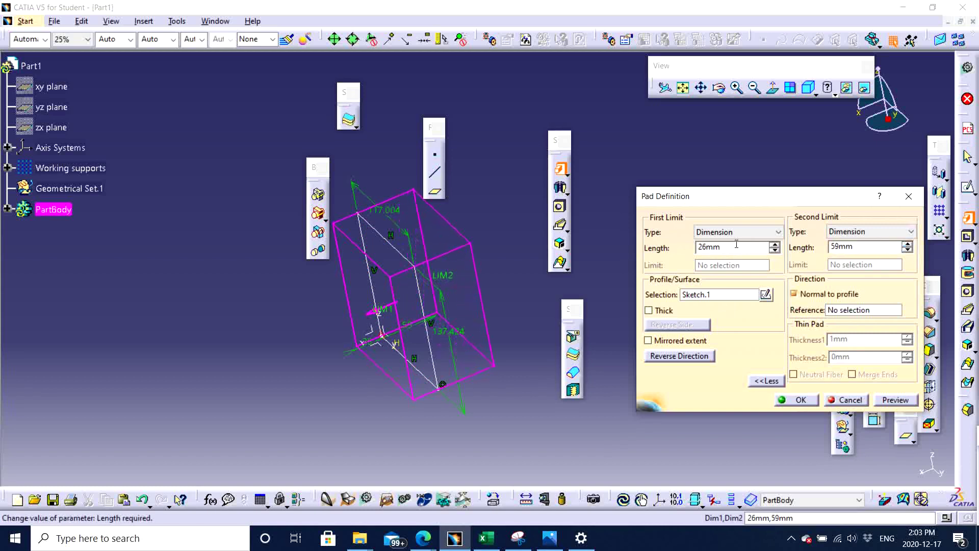
left_click_drag(776, 250, 776, 250)
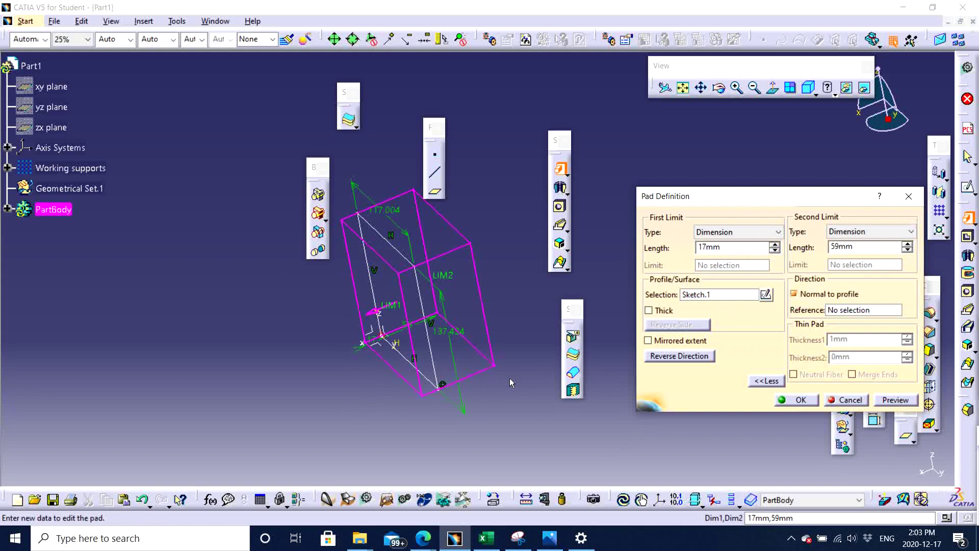
Step: Confirm the Pad Definition so Part1 shows the 17mm/59mm solid rectangular block
left_click(799, 403)
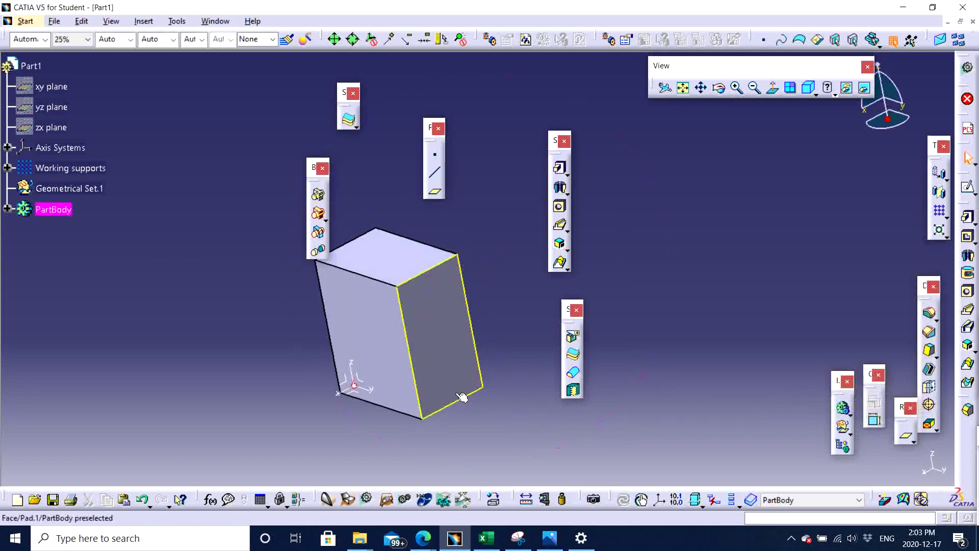
left_click(792, 541)
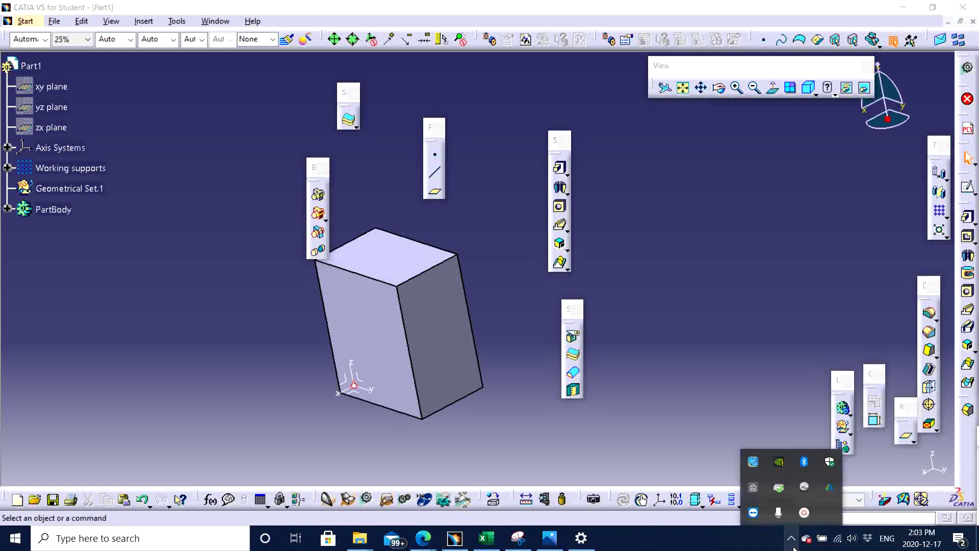
left_click(805, 514)
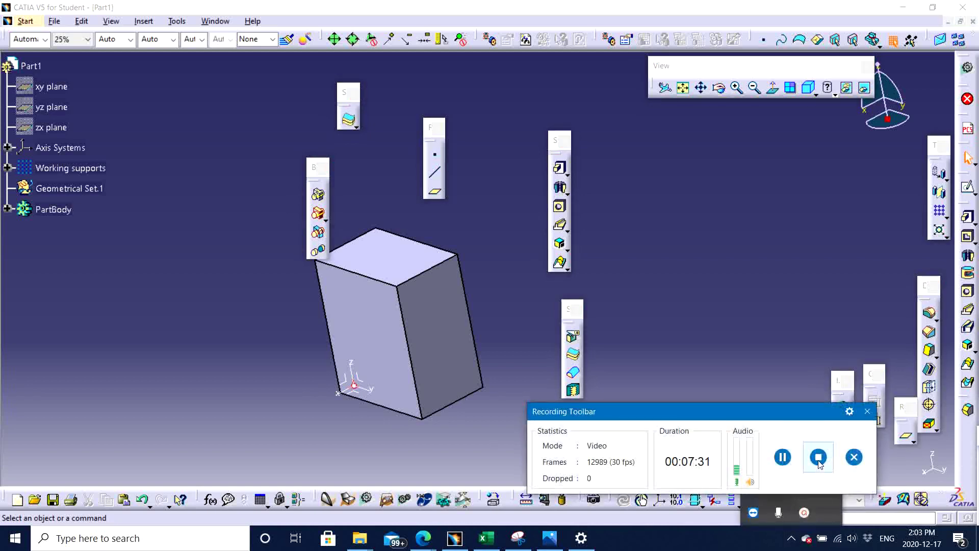